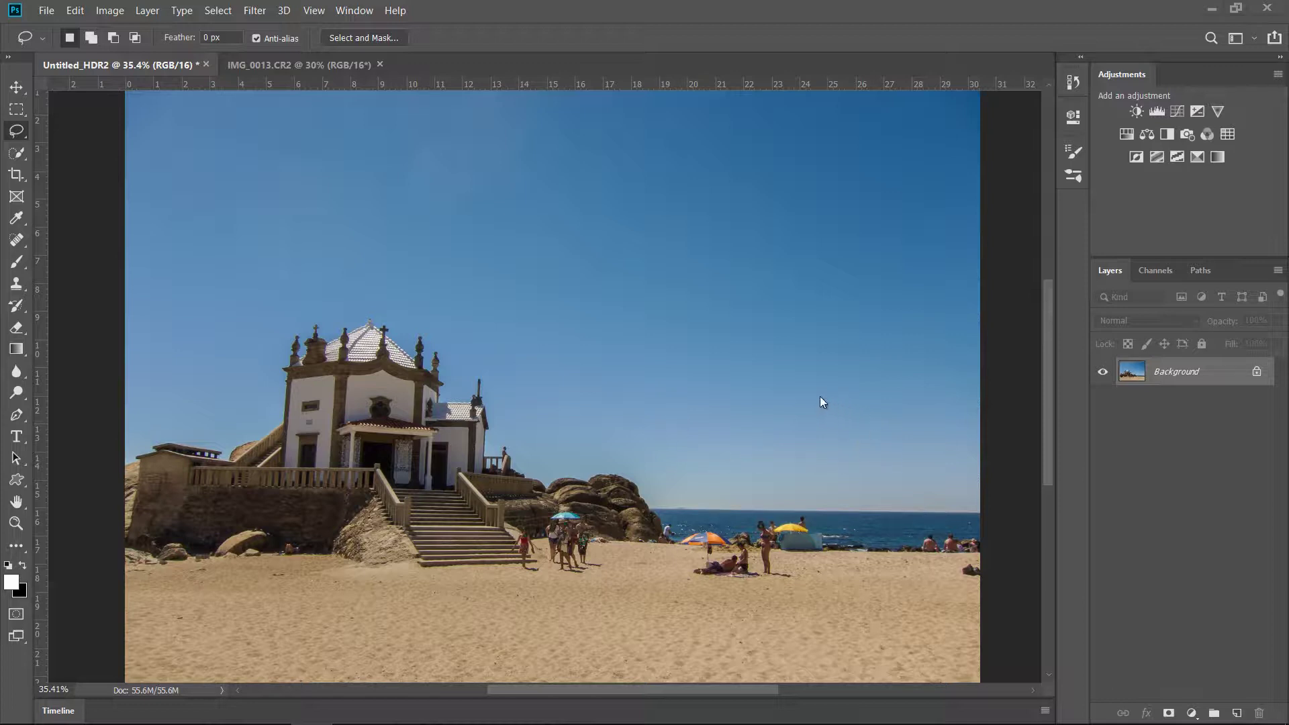
Compare the two open photos, the beach chapel scene and the staircase scene IMG_0013.CR2.
left_click(249, 62)
left_click(156, 65)
left_click(246, 67)
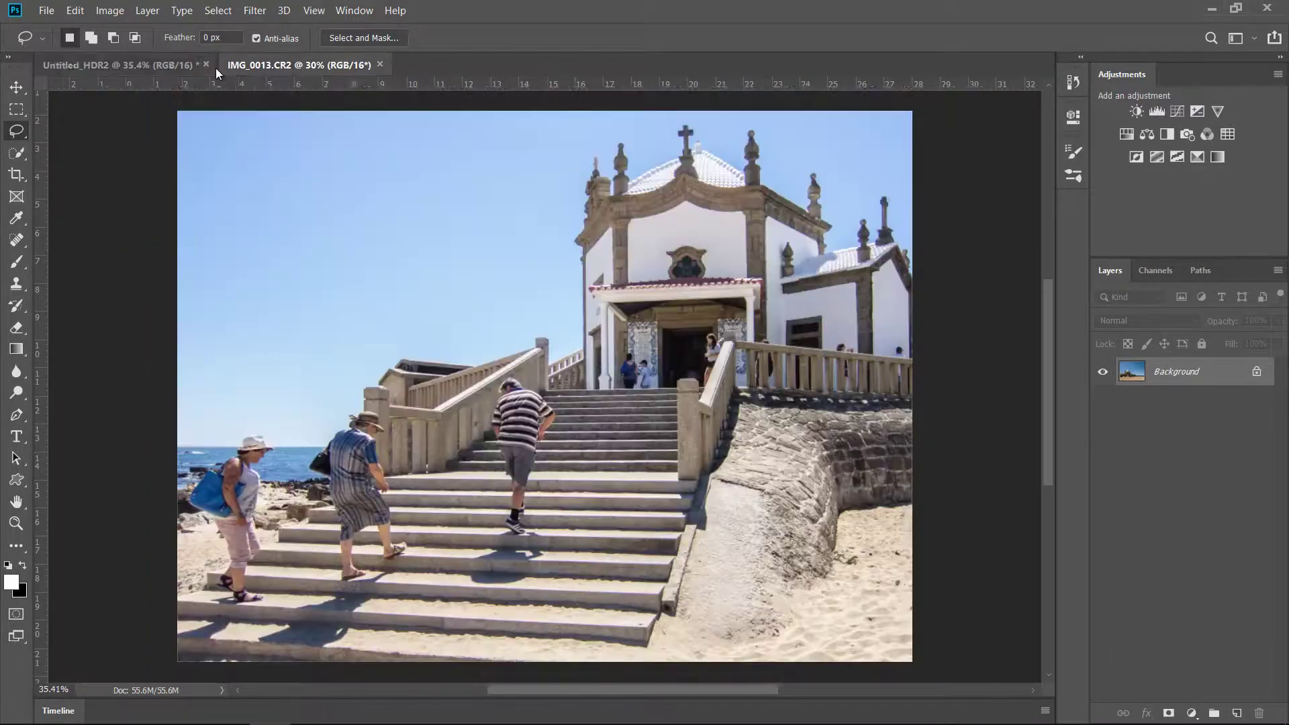
left_click(158, 65)
left_click(236, 67)
left_click(153, 67)
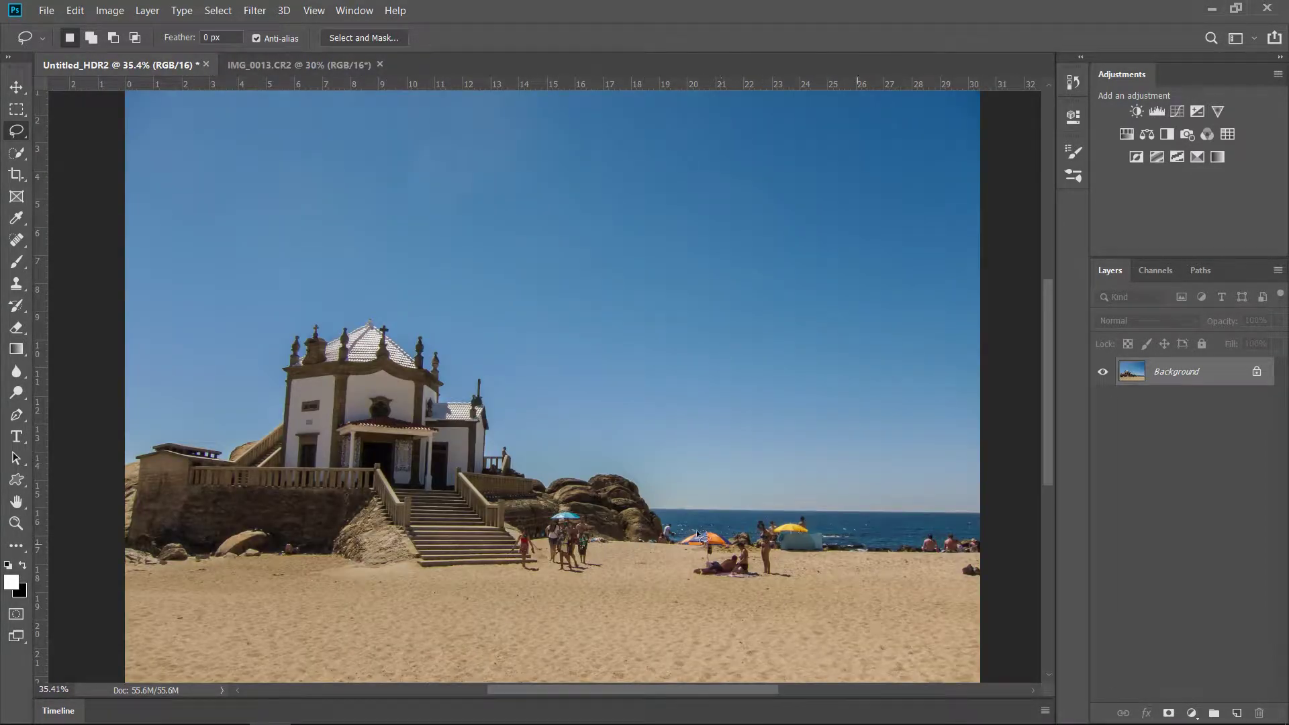
left_click(280, 68)
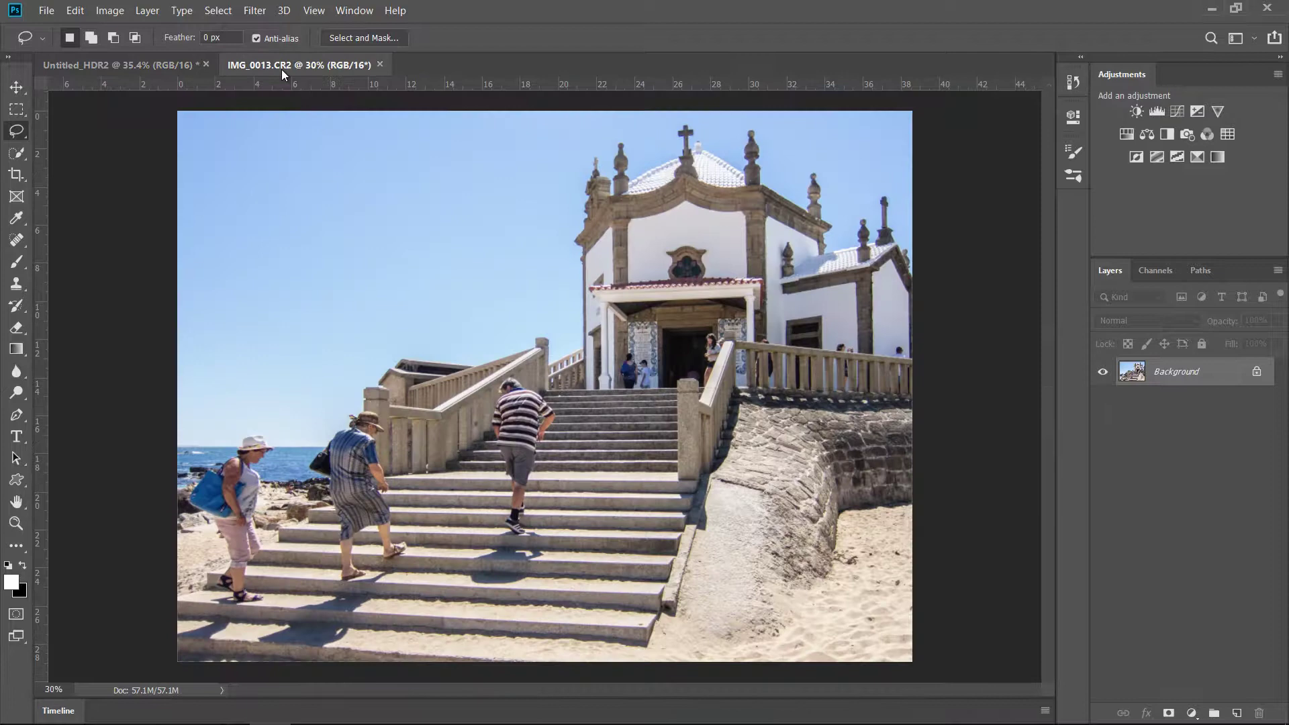
left_click(184, 67)
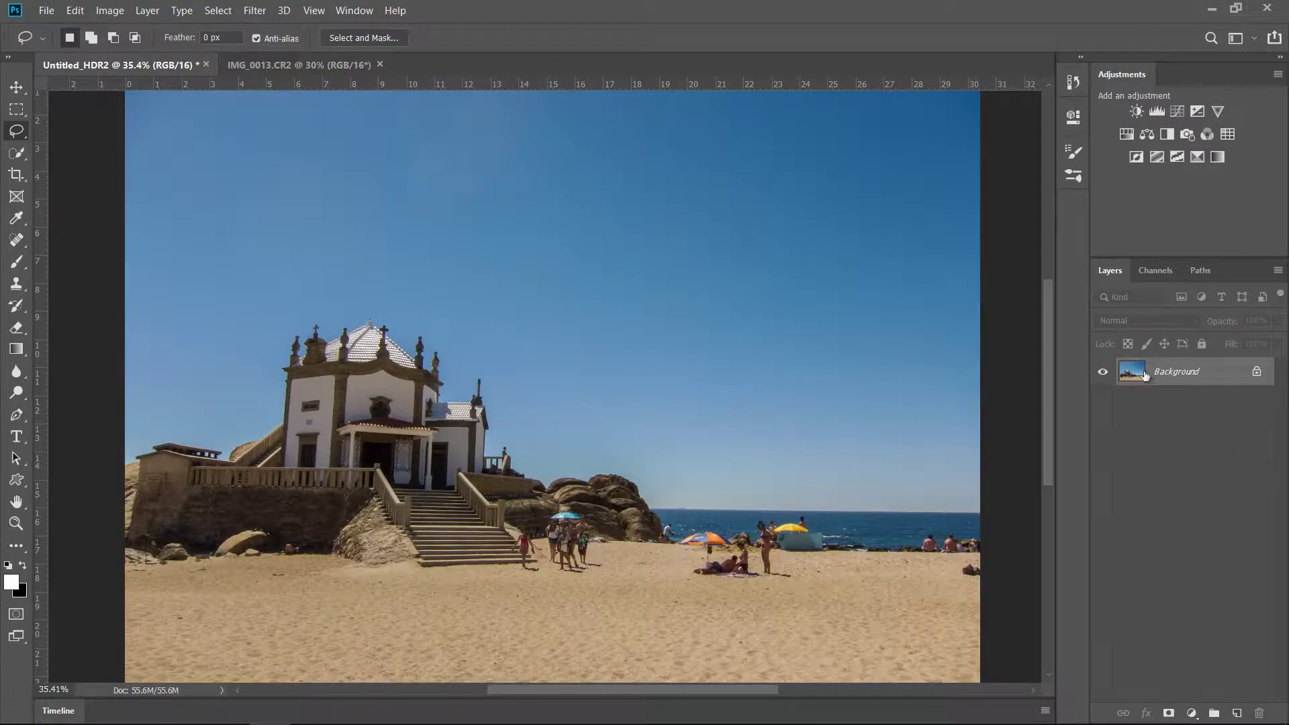
Select the group of people under the blue umbrella and their shadows with a freehand Lasso outline.
left_click_drag(13, 137, 65, 131)
scroll(675, 618, "up", 2)
scroll(581, 584, "up", 8)
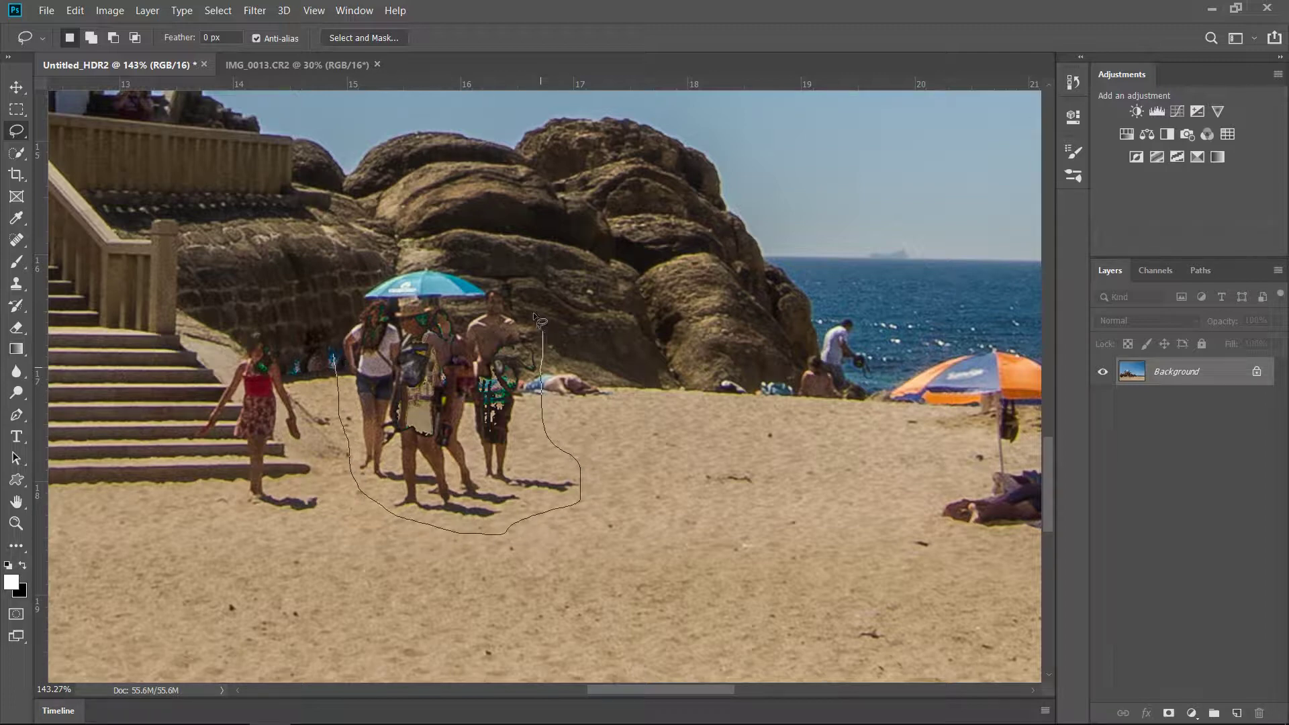
left_click_drag(350, 299, 347, 295)
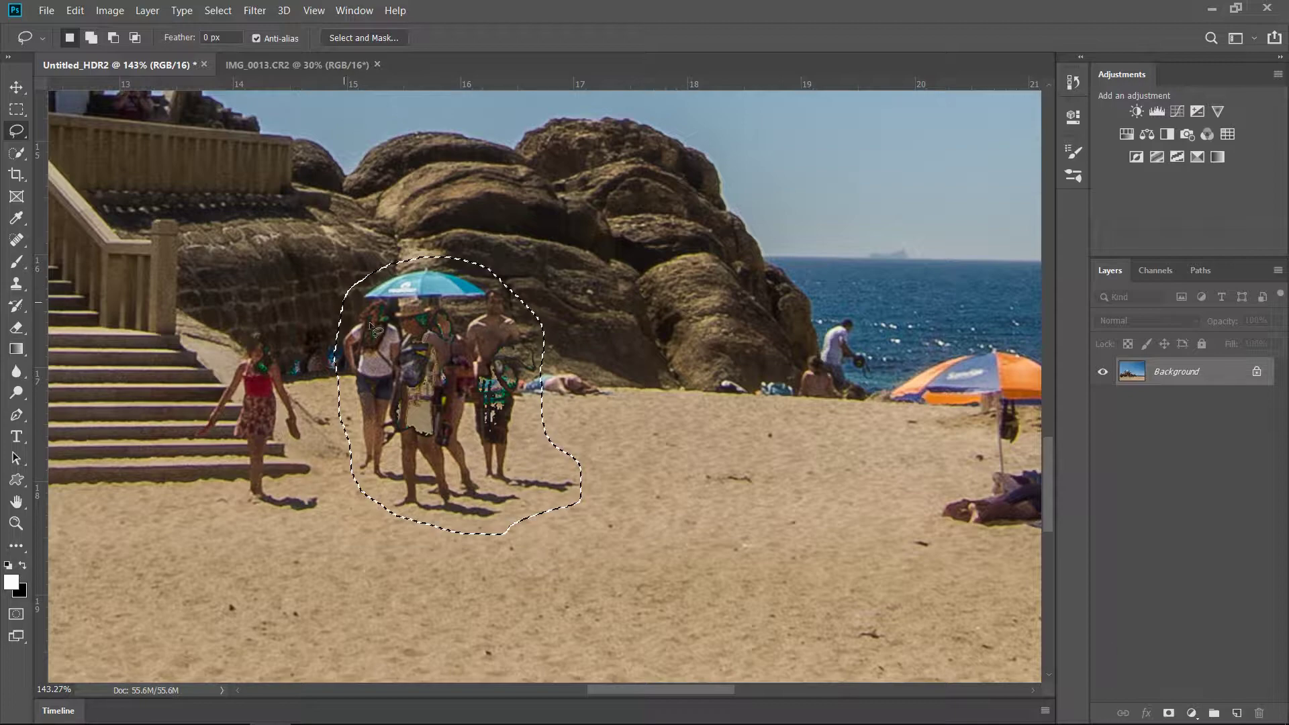
scroll(534, 426, "down", 4)
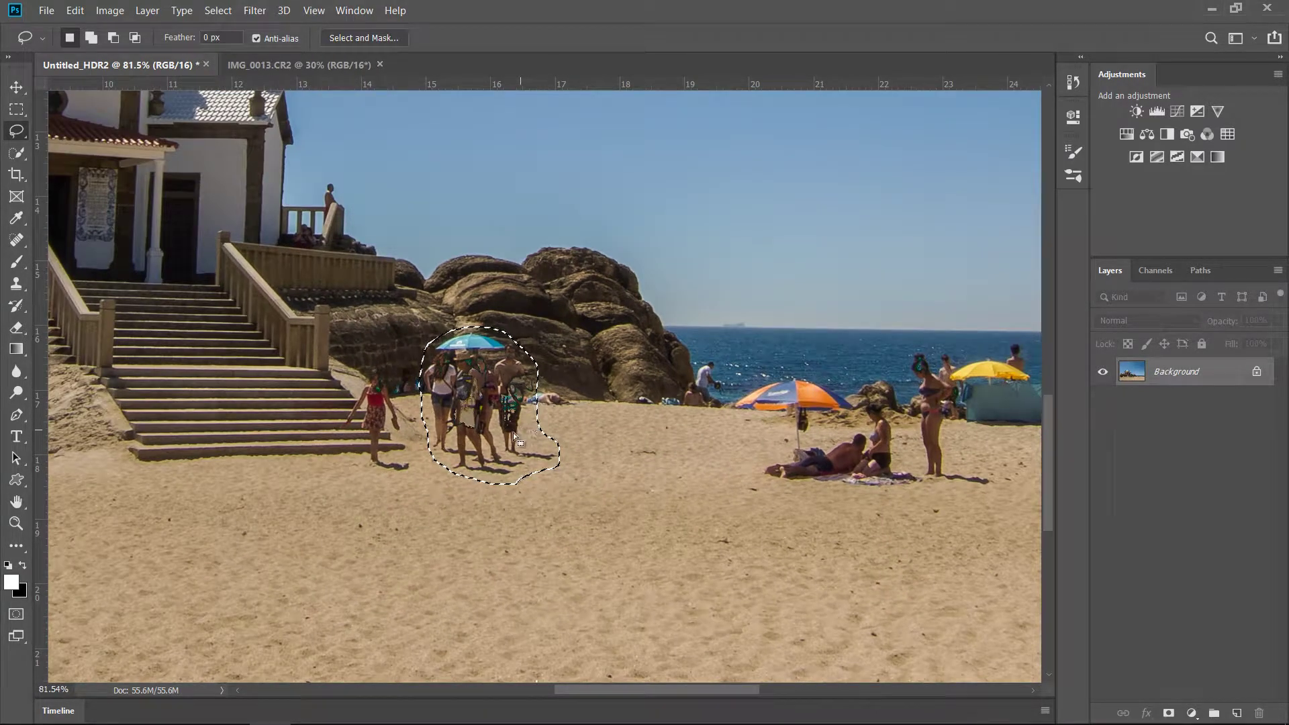
scroll(508, 435, "down", 2)
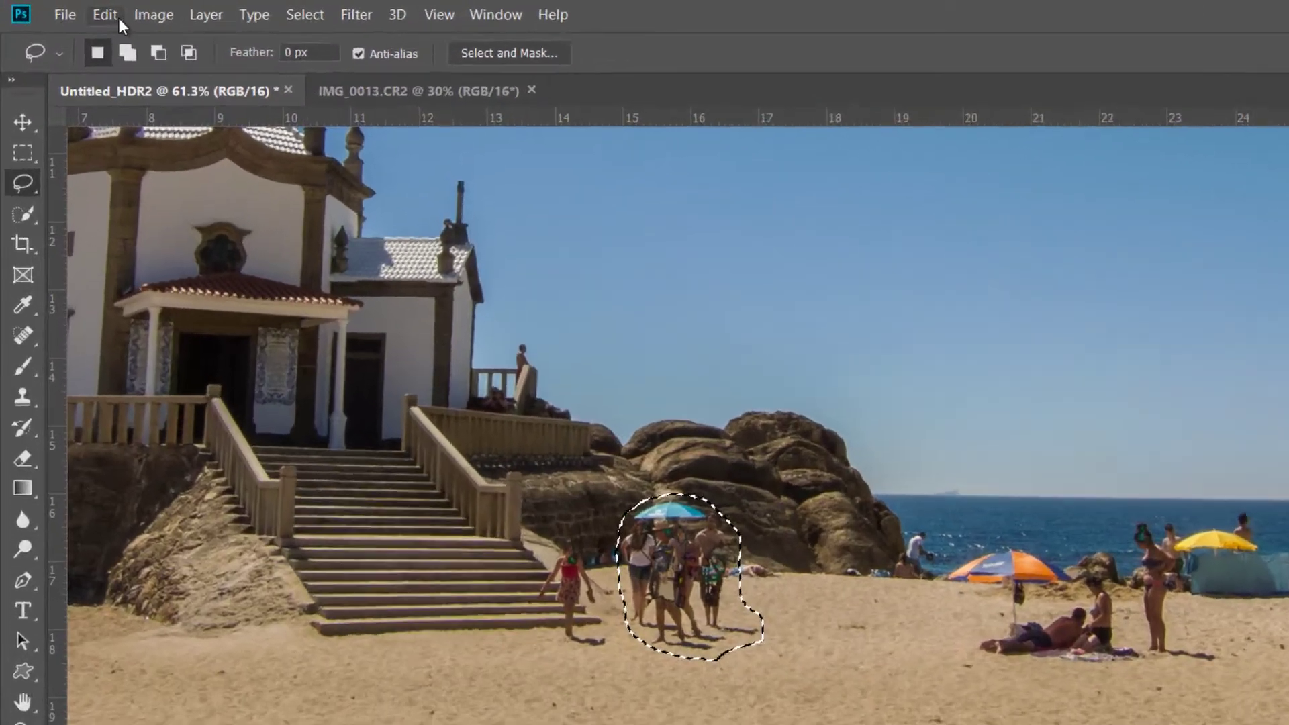
Open Content-Aware Fill for the selected group and enlarge the fill preview to 120%.
left_click(75, 10)
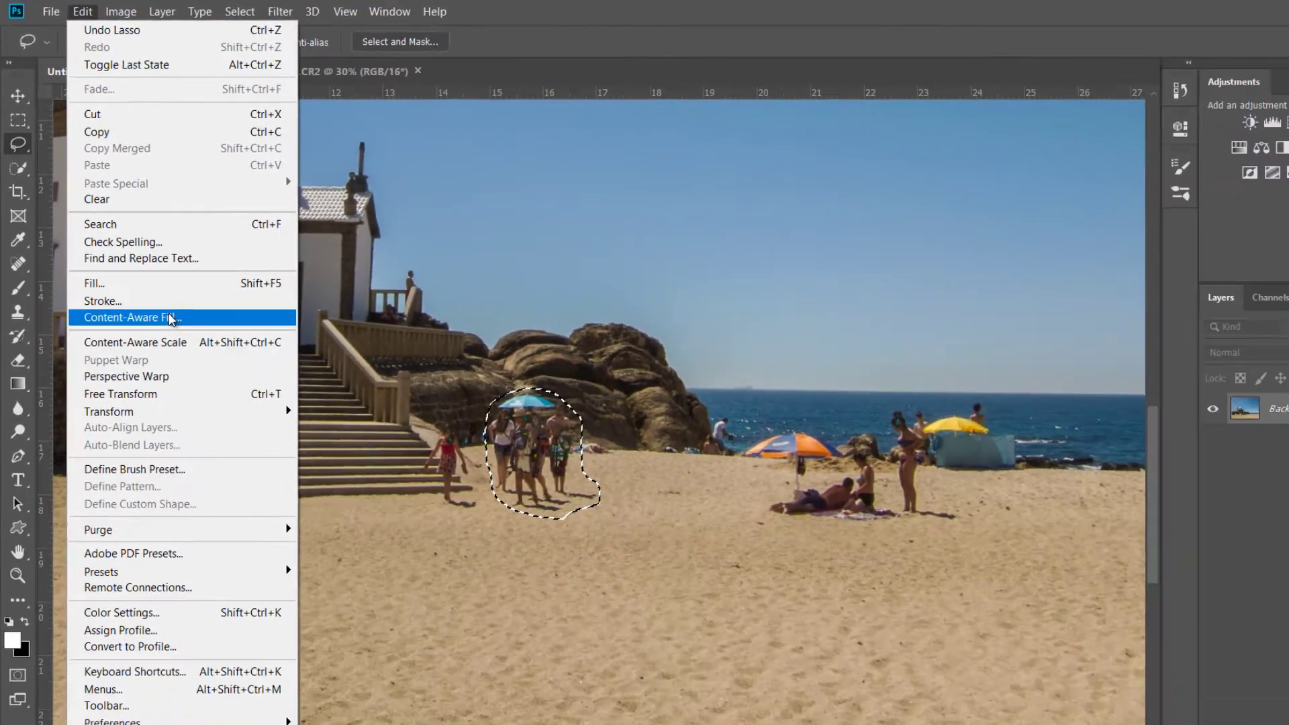
left_click(171, 319)
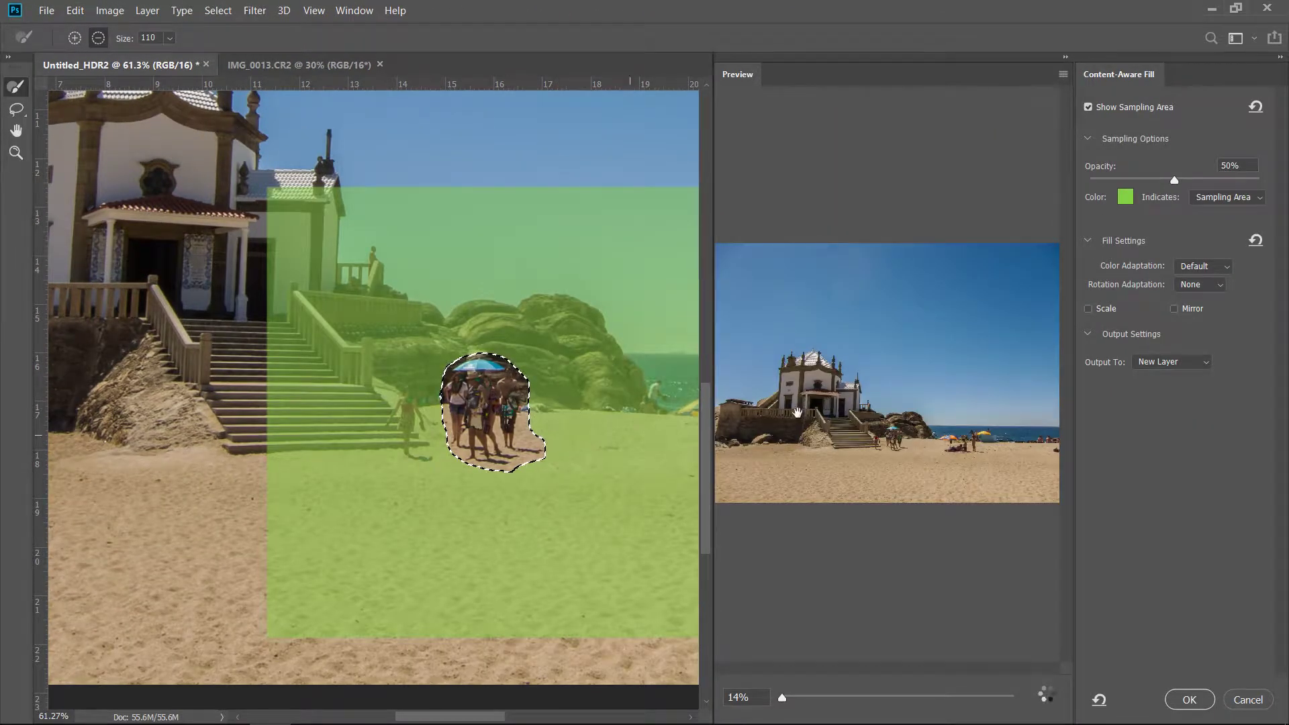
scroll(973, 393, "up", 3)
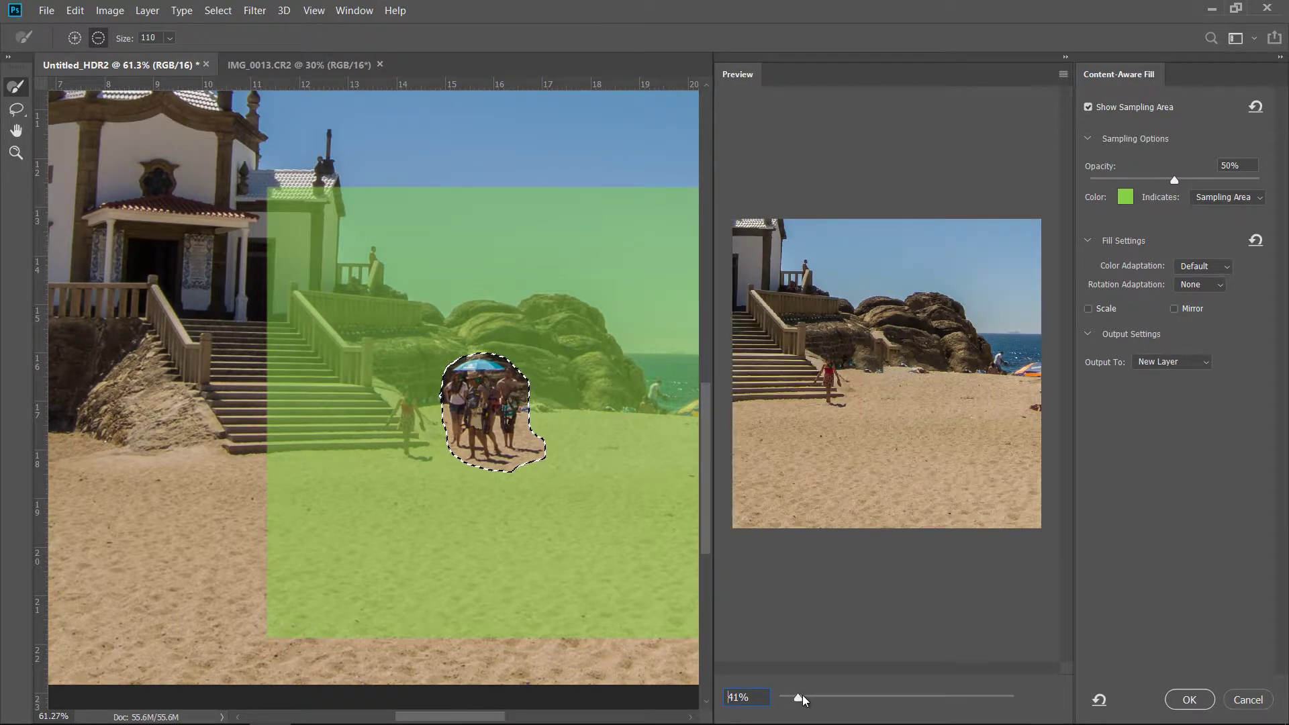
left_click_drag(803, 695, 847, 697)
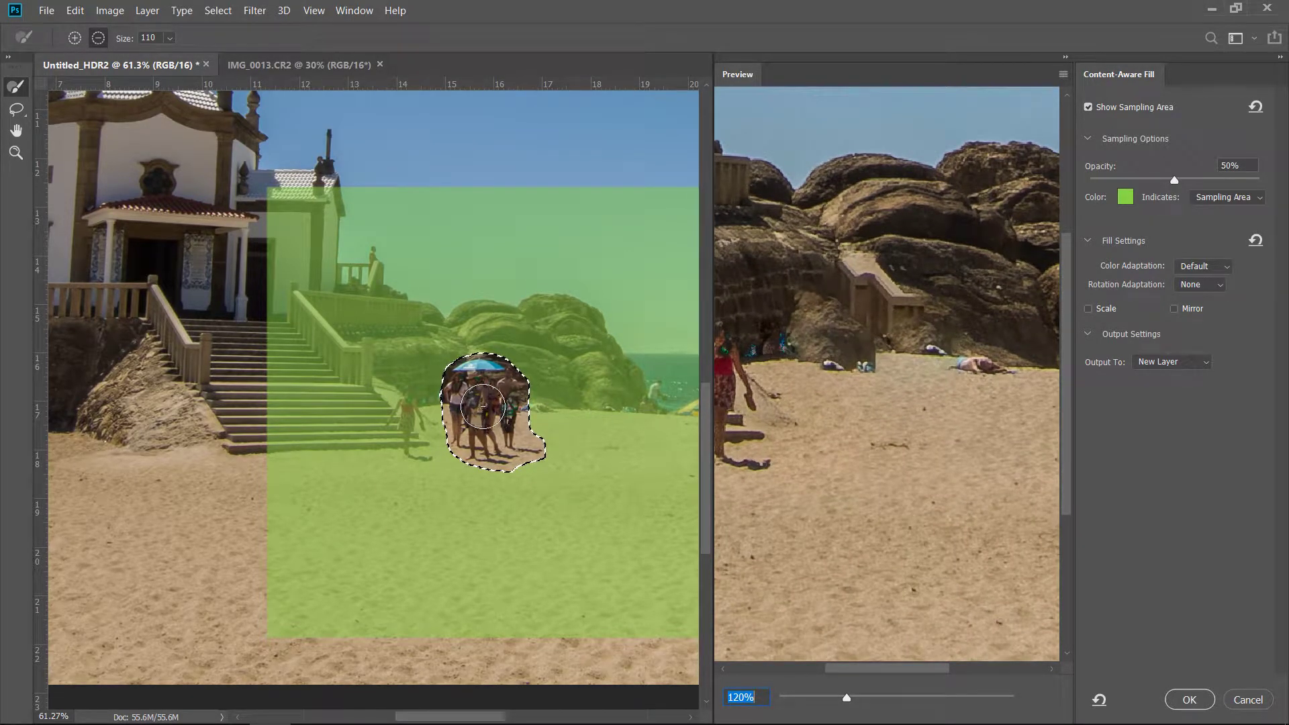
Exclude the chapel, balustrade, stairs and the girl in red from the sampling area with the size 110 Sampling Brush.
left_click_drag(474, 231, 533, 458)
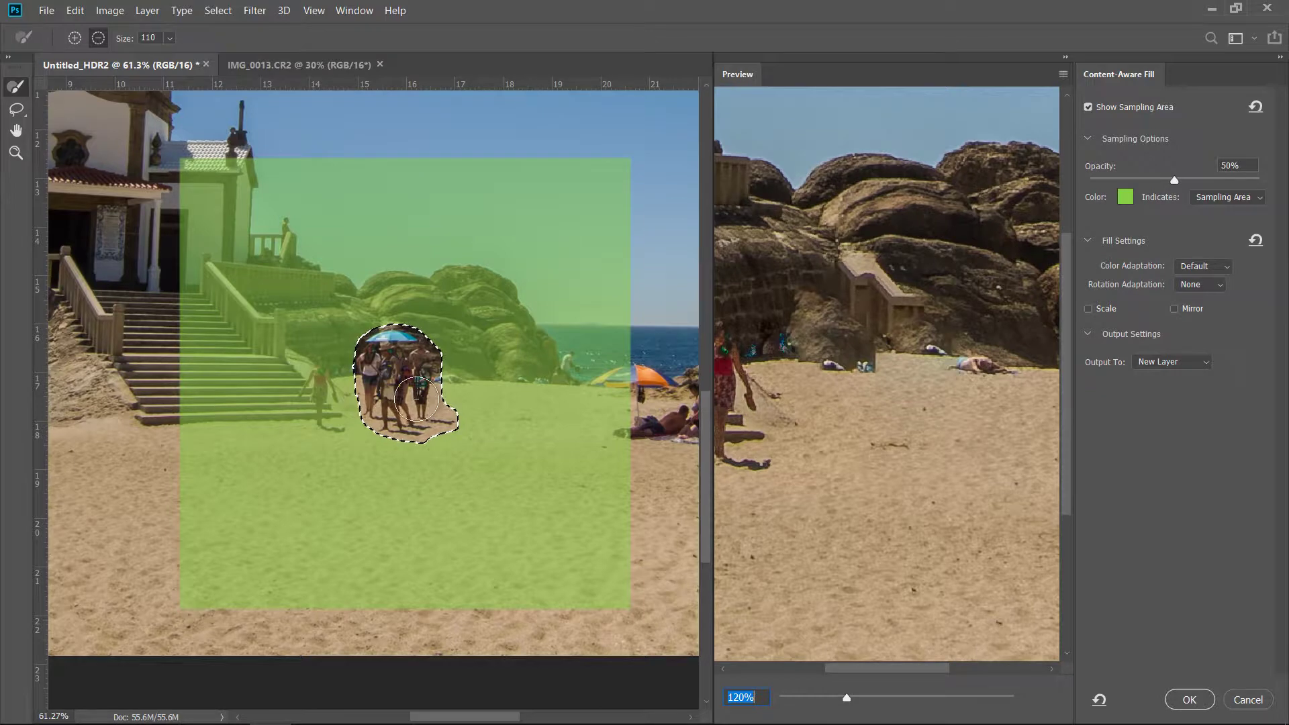
left_click_drag(371, 380, 469, 388)
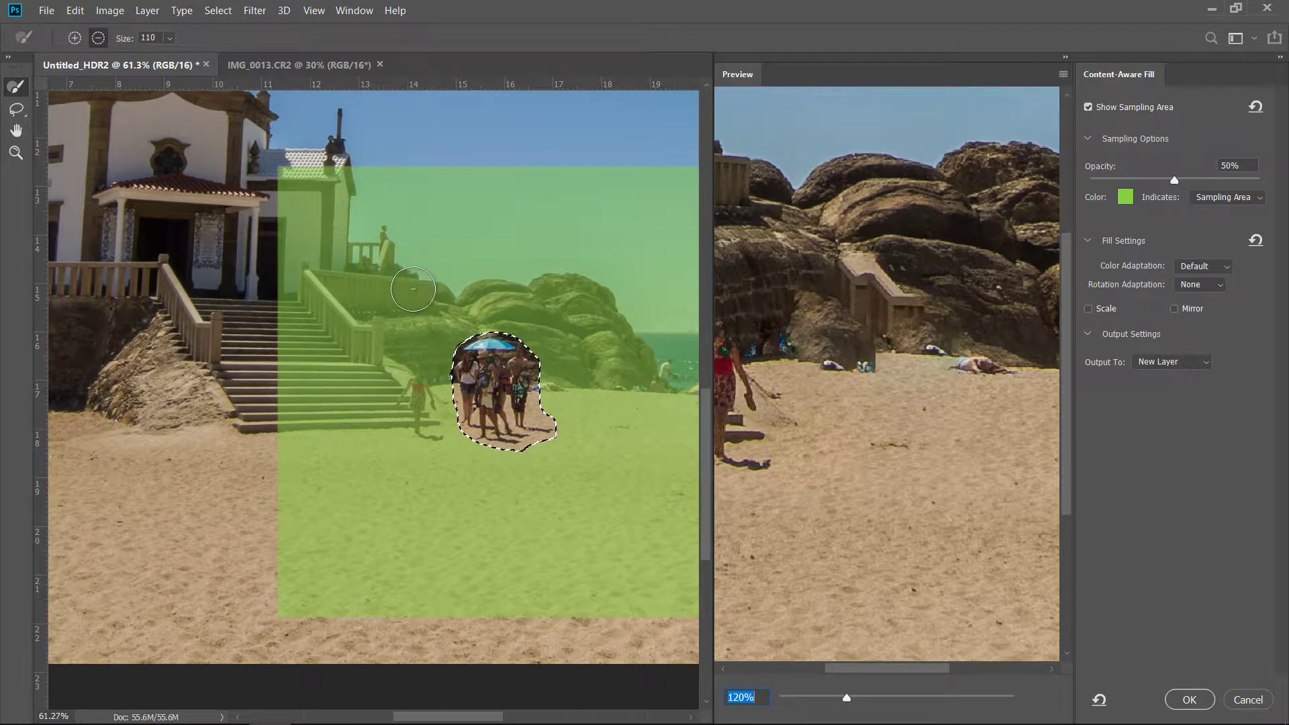
mouse_move(412, 291)
left_mouse_down()
mouse_move(352, 198)
mouse_move(293, 166)
mouse_move(346, 167)
mouse_move(374, 287)
mouse_move(391, 295)
mouse_move(364, 306)
mouse_move(368, 342)
mouse_move(409, 380)
mouse_move(427, 432)
mouse_move(275, 418)
mouse_move(290, 401)
mouse_move(288, 238)
mouse_move(331, 239)
mouse_move(326, 322)
mouse_move(315, 252)
mouse_move(337, 347)
mouse_move(377, 401)
mouse_move(304, 318)
left_mouse_up()
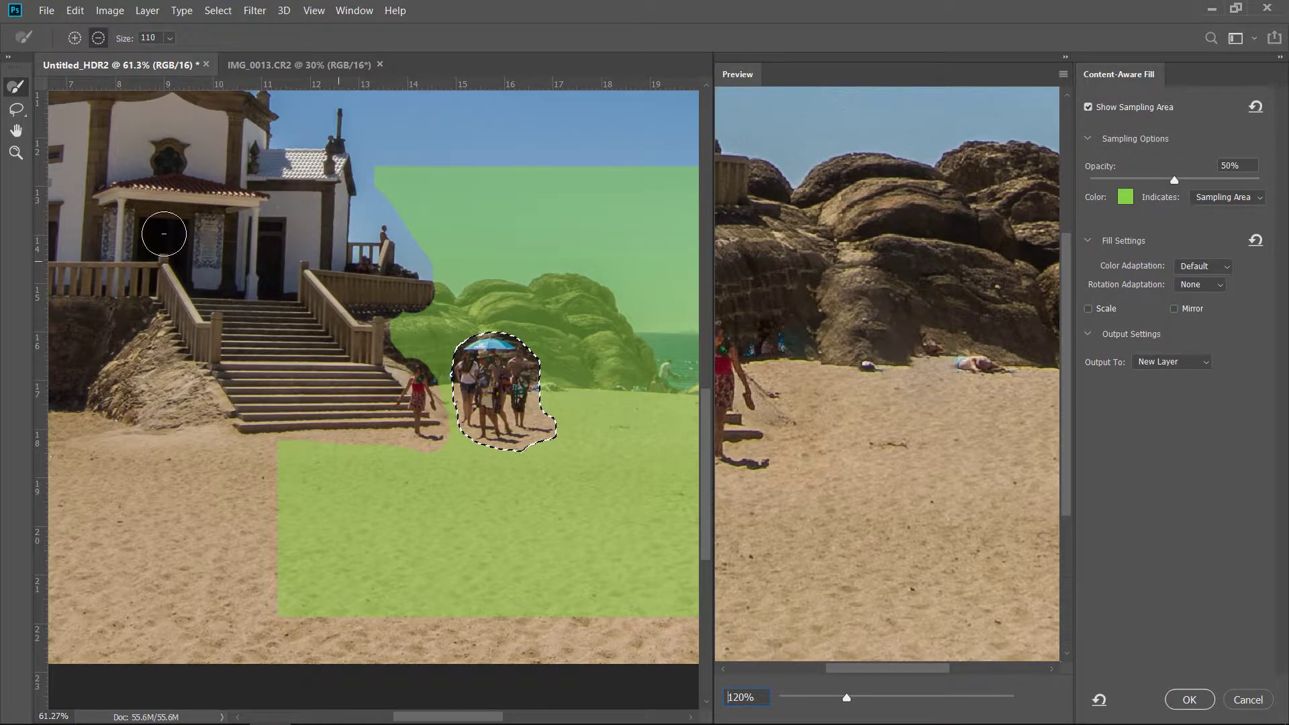
Extend the fill selection with the Lasso to include the person lying on the sand beside the group.
left_click(13, 113)
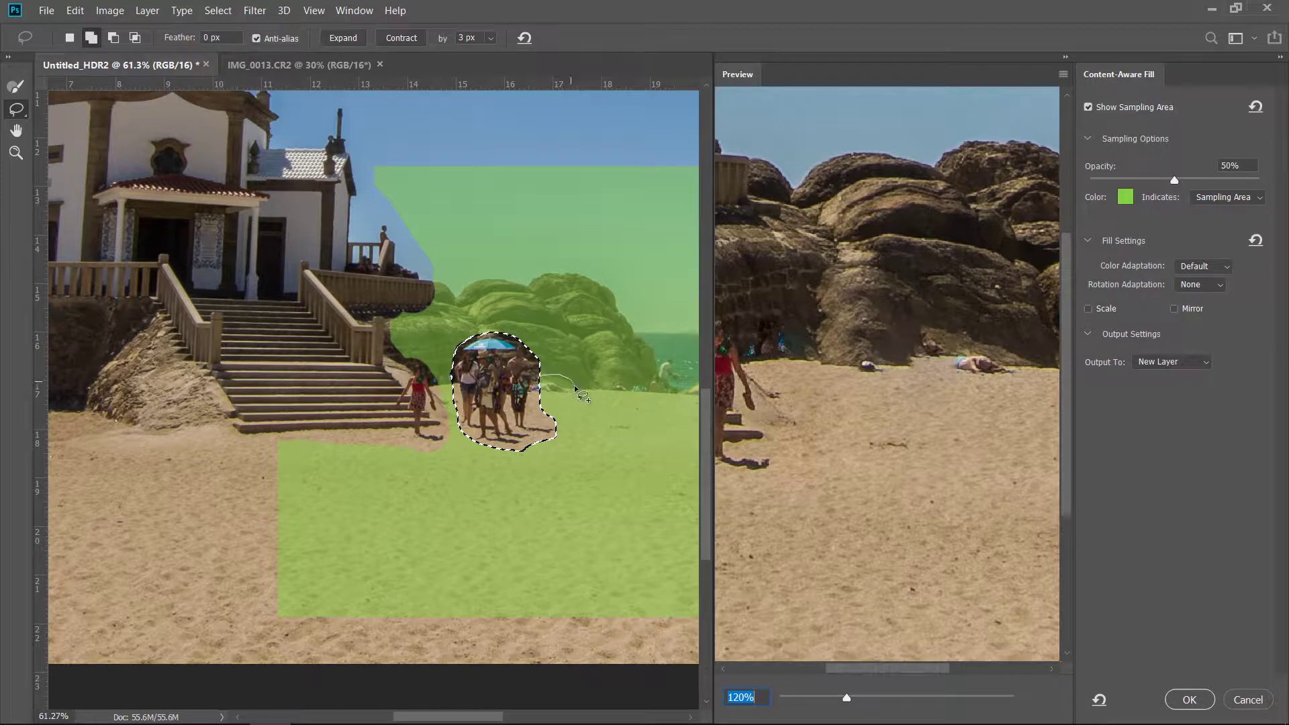
left_click_drag(542, 403, 551, 414)
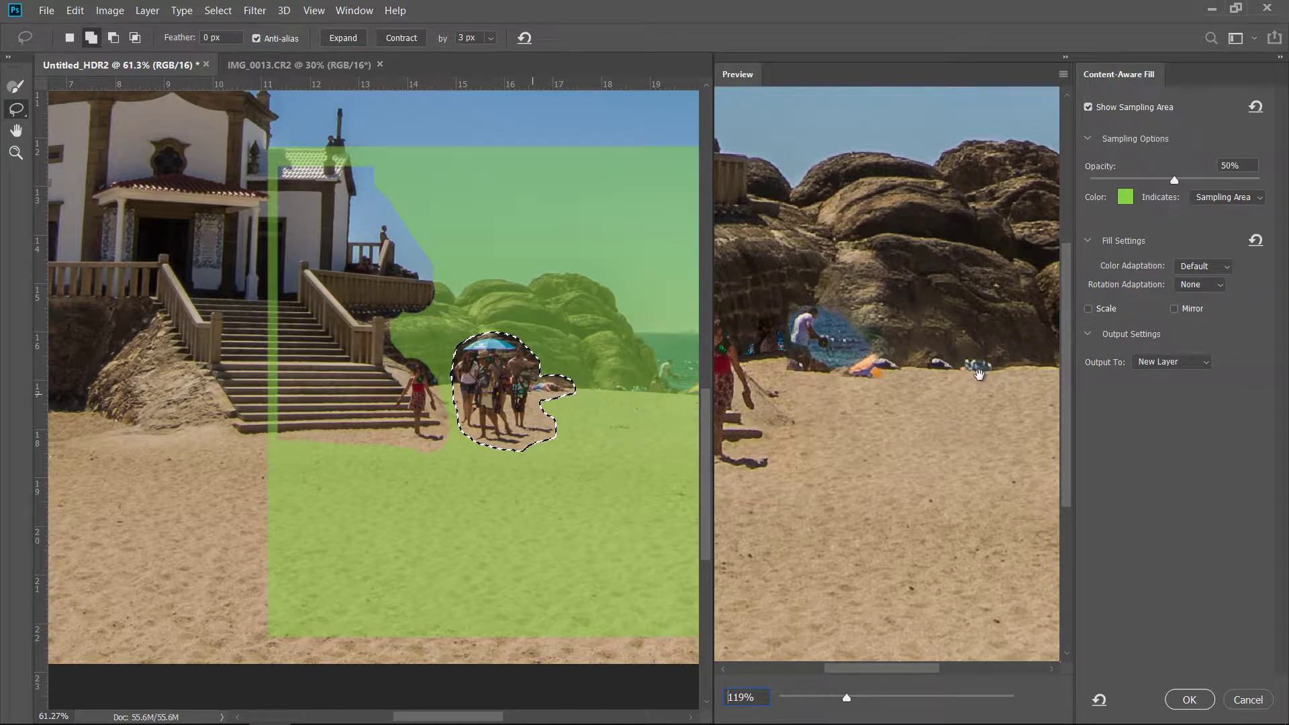
Exclude the people and orange umbrella by the sea, the sea itself and the remaining chapel and stairs from the sampling area.
left_click_drag(678, 385, 492, 364)
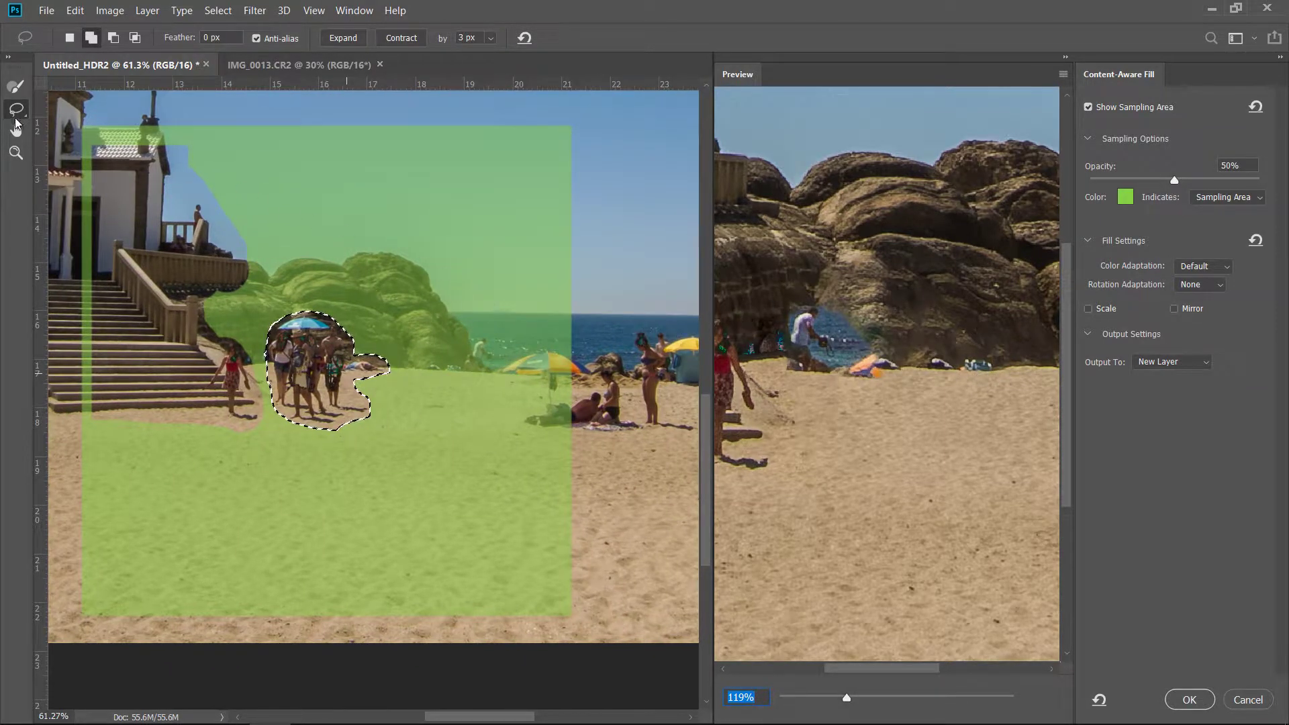
left_click(10, 94)
mouse_move(504, 349)
left_mouse_down()
mouse_move(564, 376)
mouse_move(539, 389)
mouse_move(533, 416)
mouse_move(568, 415)
mouse_move(558, 356)
mouse_move(527, 359)
mouse_move(569, 391)
mouse_move(563, 428)
left_mouse_up()
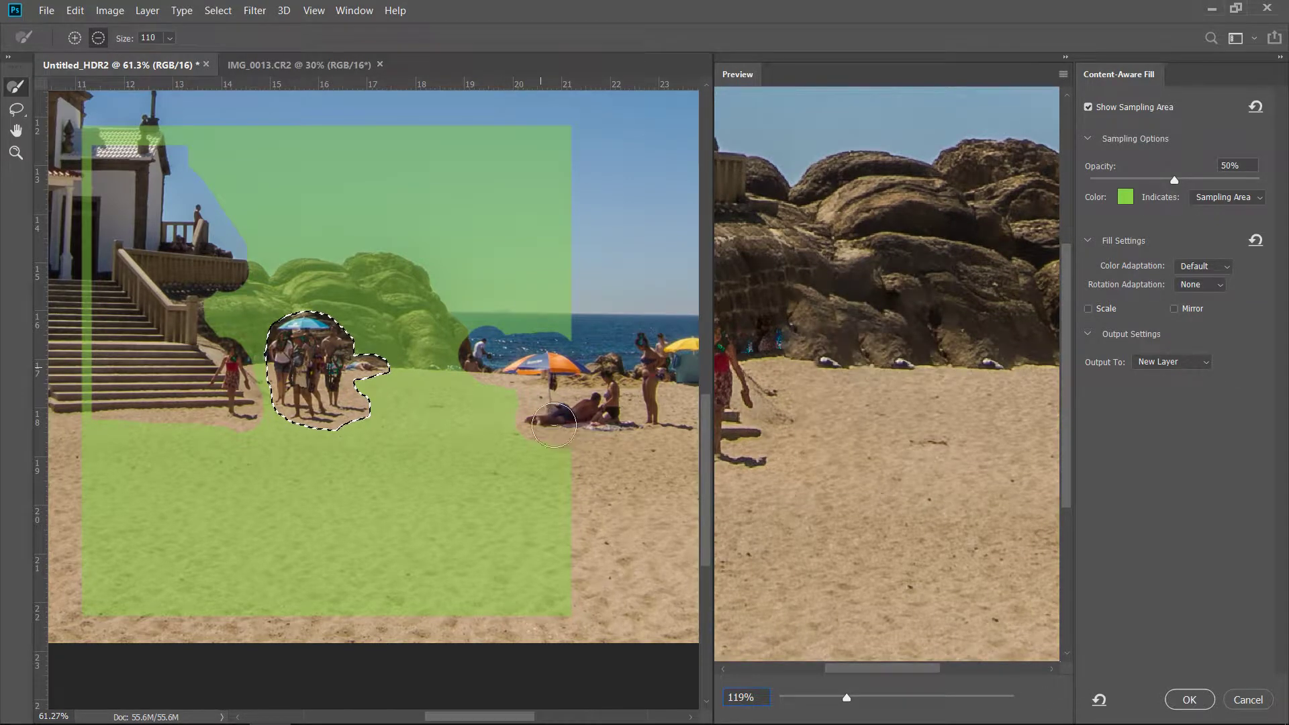
left_click_drag(398, 387, 489, 394)
mouse_move(177, 199)
left_mouse_down()
mouse_move(215, 152)
mouse_move(253, 141)
mouse_move(164, 165)
left_mouse_up()
mouse_move(186, 299)
left_mouse_down()
mouse_move(182, 403)
mouse_move(186, 366)
left_mouse_up()
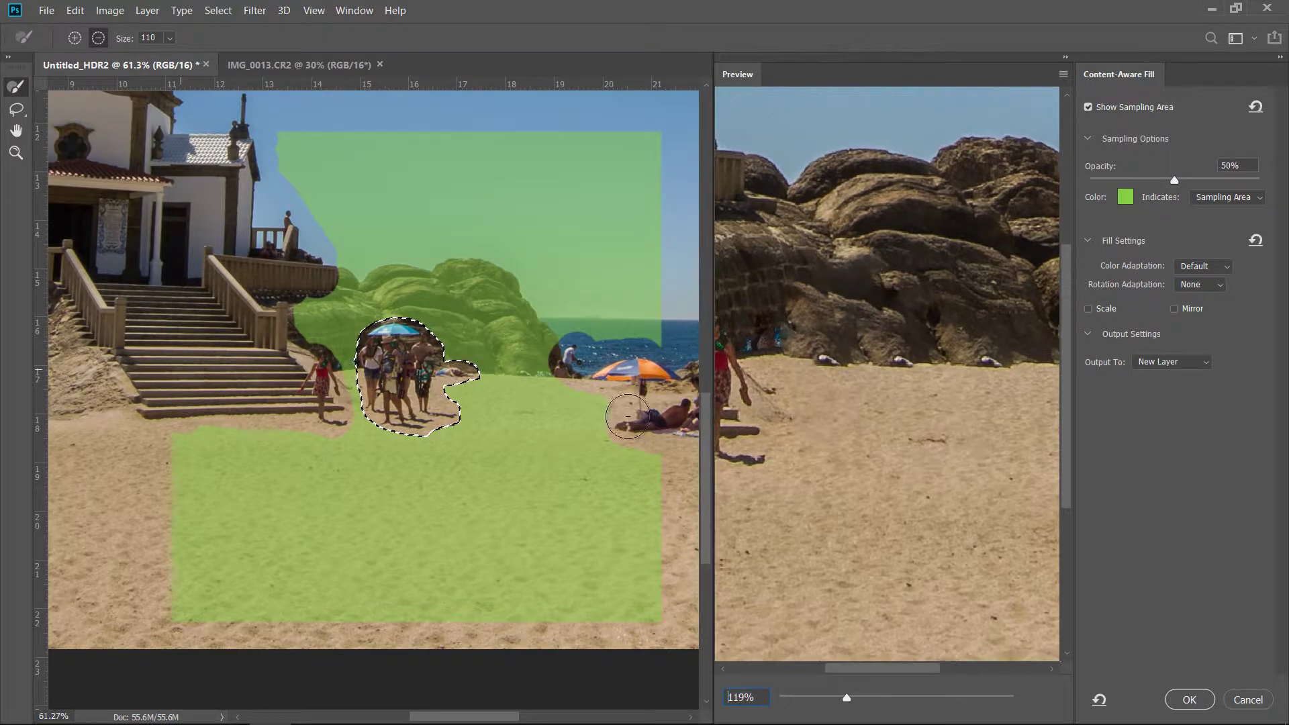
mouse_move(664, 388)
left_mouse_down()
mouse_move(653, 340)
mouse_move(577, 332)
mouse_move(544, 370)
left_mouse_up()
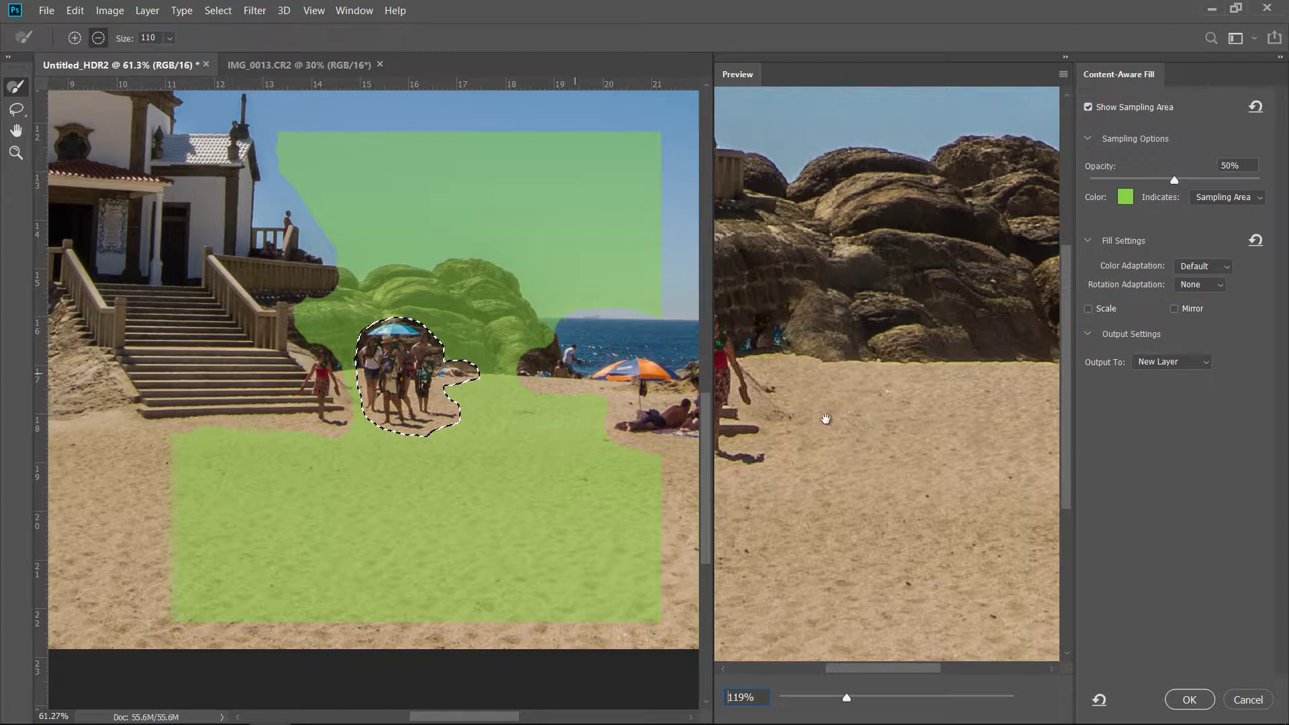
Add the people sitting at the shoreline on the photo's far right to the fill selection and check the preview.
left_click_drag(954, 351, 904, 386)
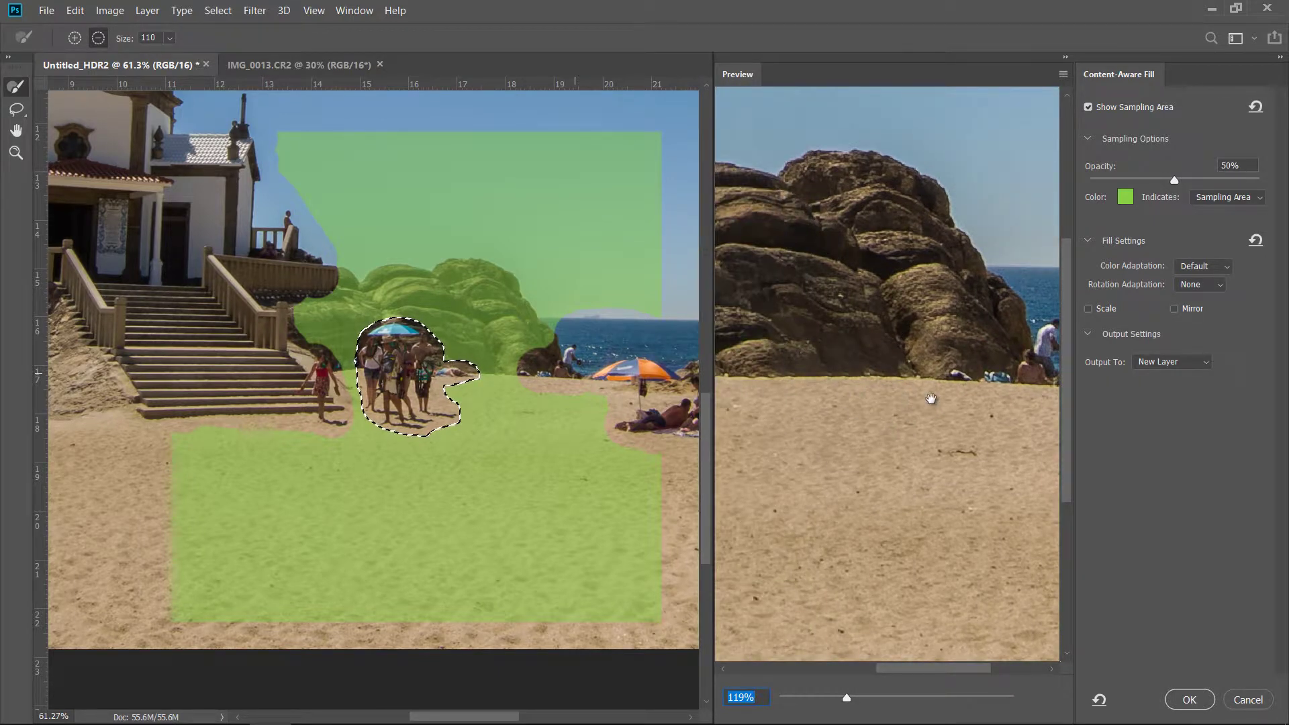
left_click_drag(692, 381, 376, 329)
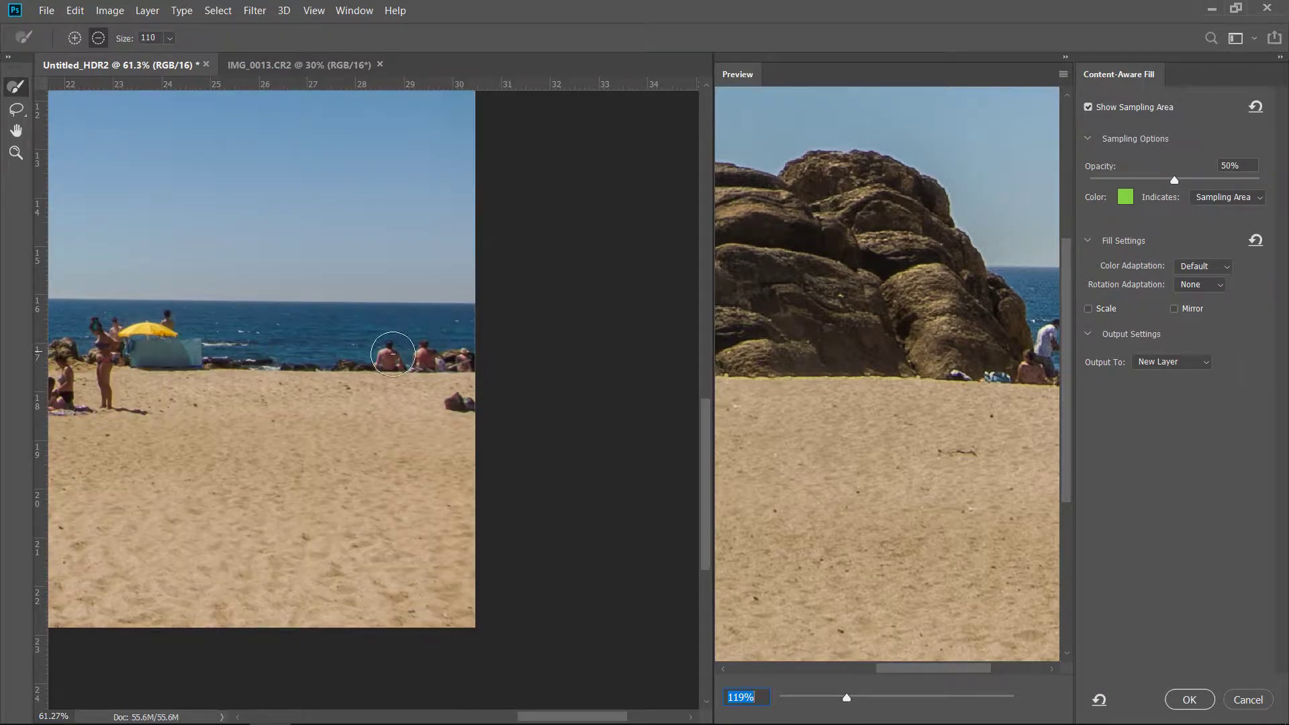
left_click(16, 108)
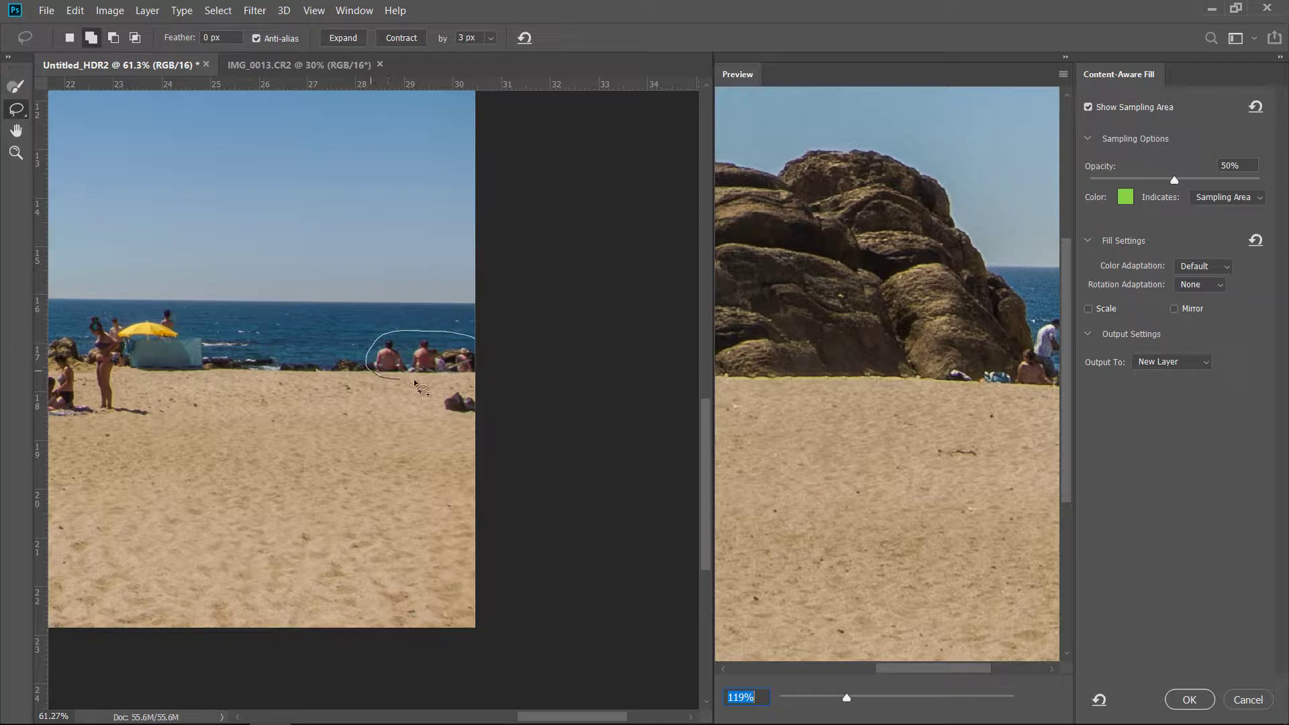
left_click_drag(496, 351, 532, 365)
scroll(901, 429, "up", 10)
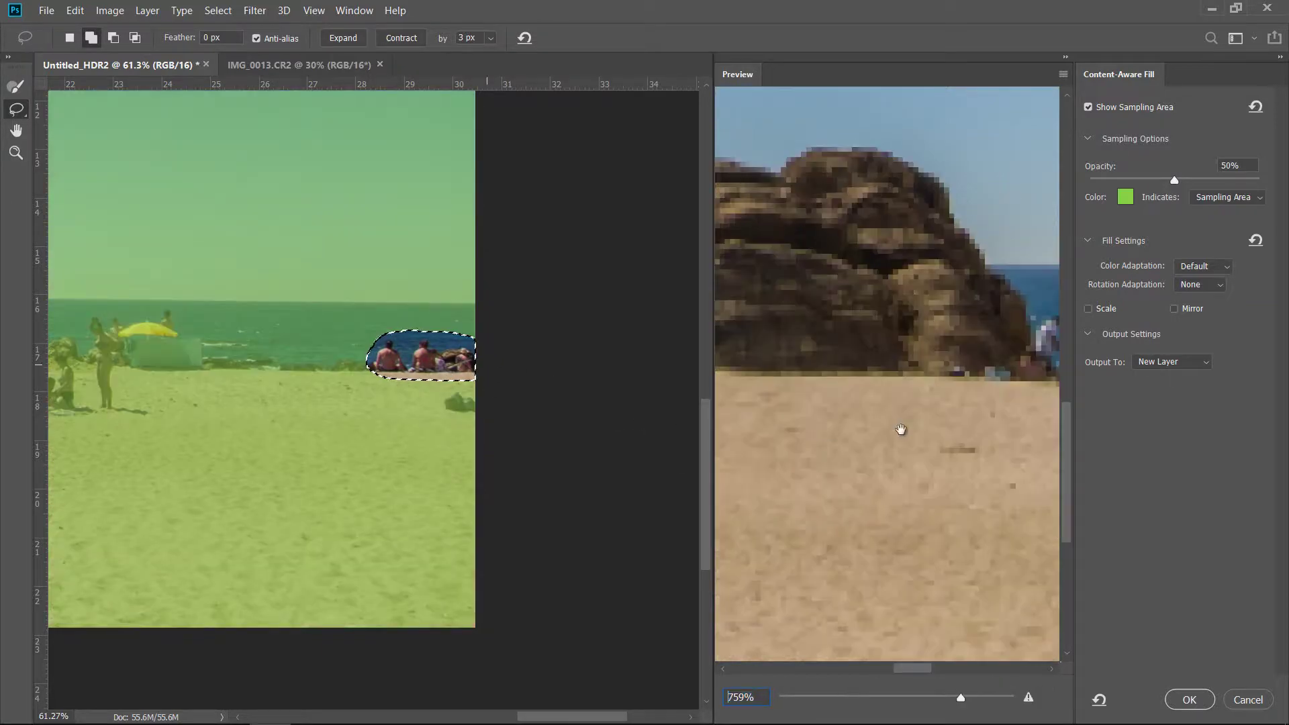
scroll(1011, 397, "down", 10)
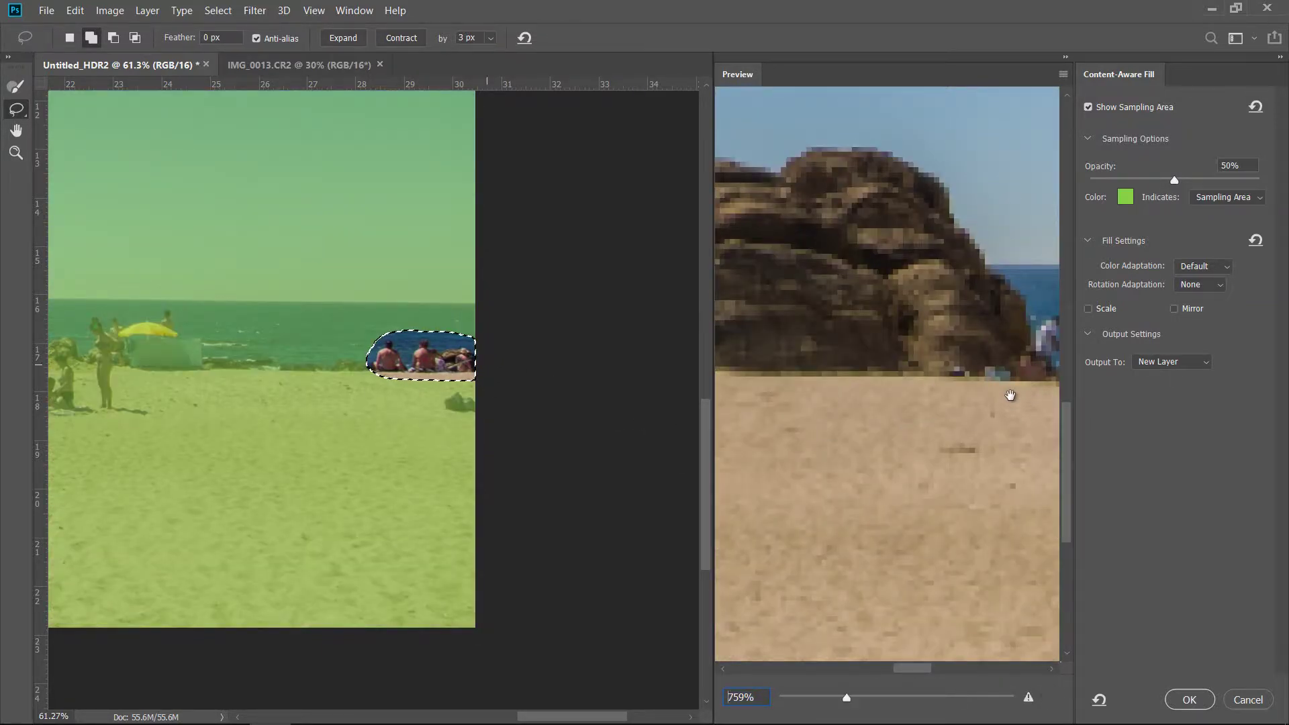
left_click_drag(933, 377, 937, 369)
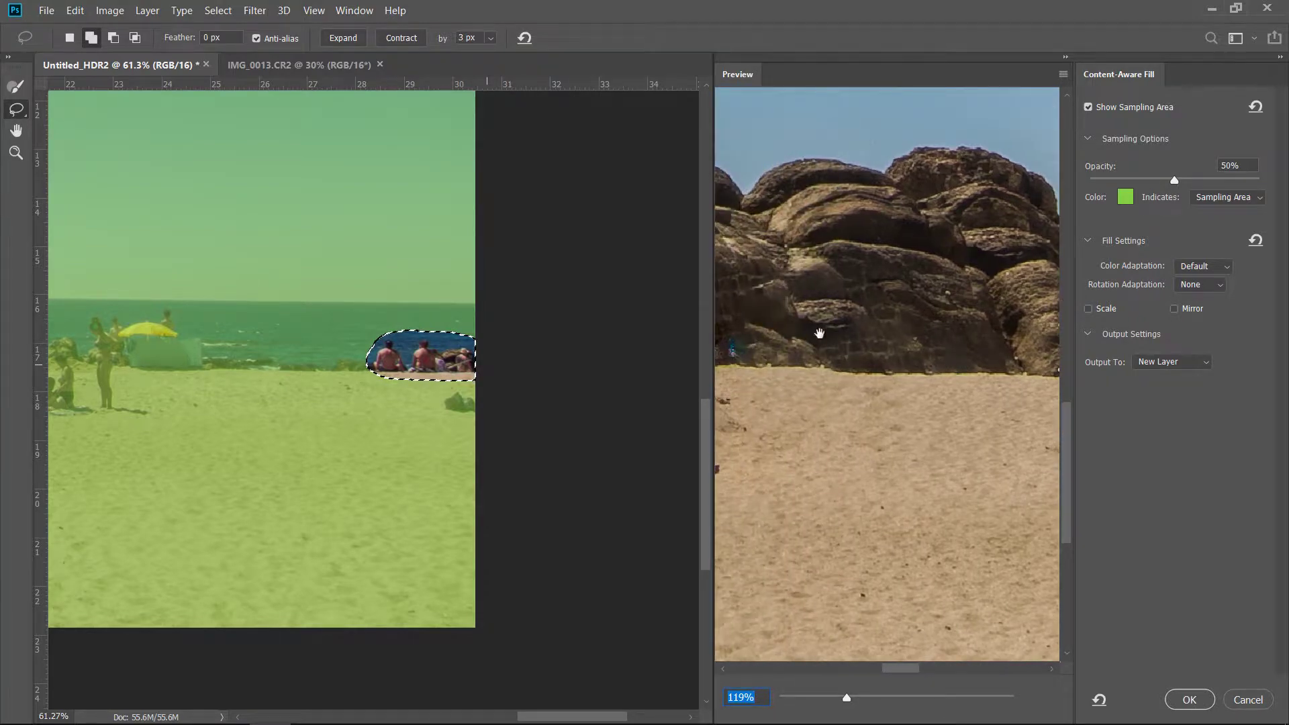
left_click_drag(820, 333, 915, 363)
left_click_drag(821, 361, 968, 365)
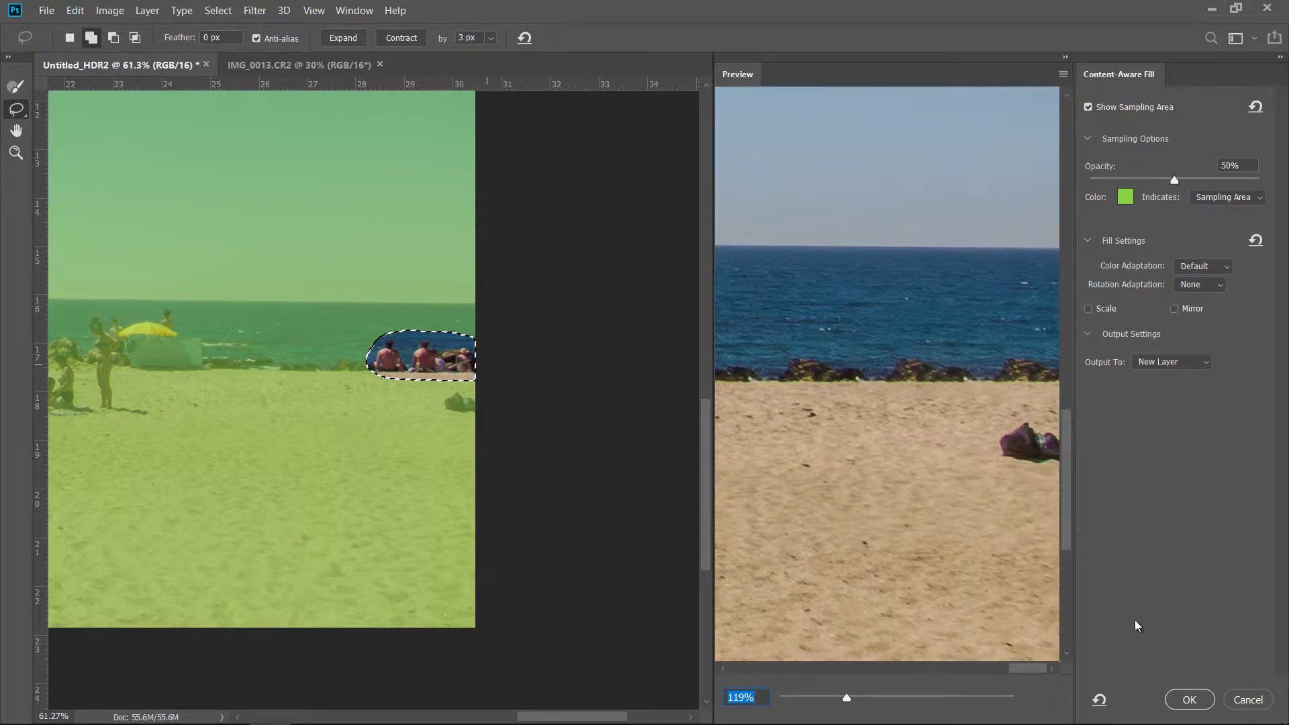
Set the fill output to New Layer and apply the Content-Aware Fill.
left_click(1193, 364)
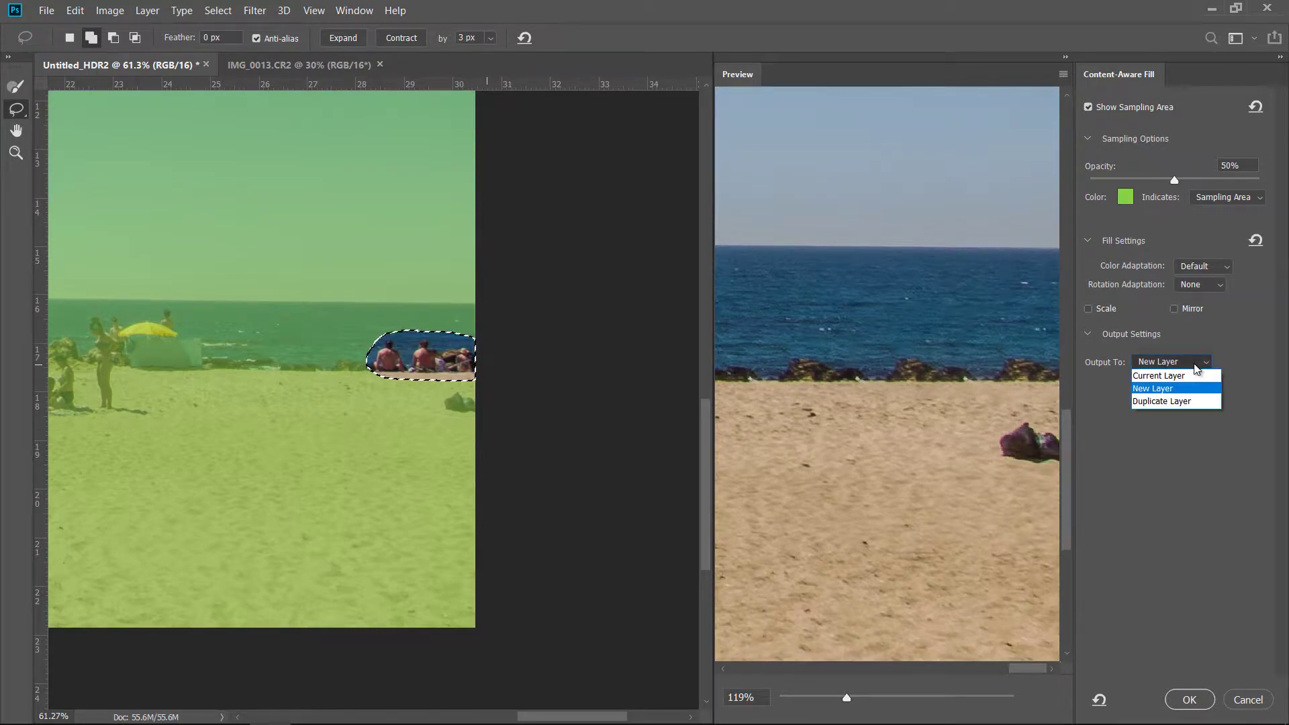
left_click(1194, 363)
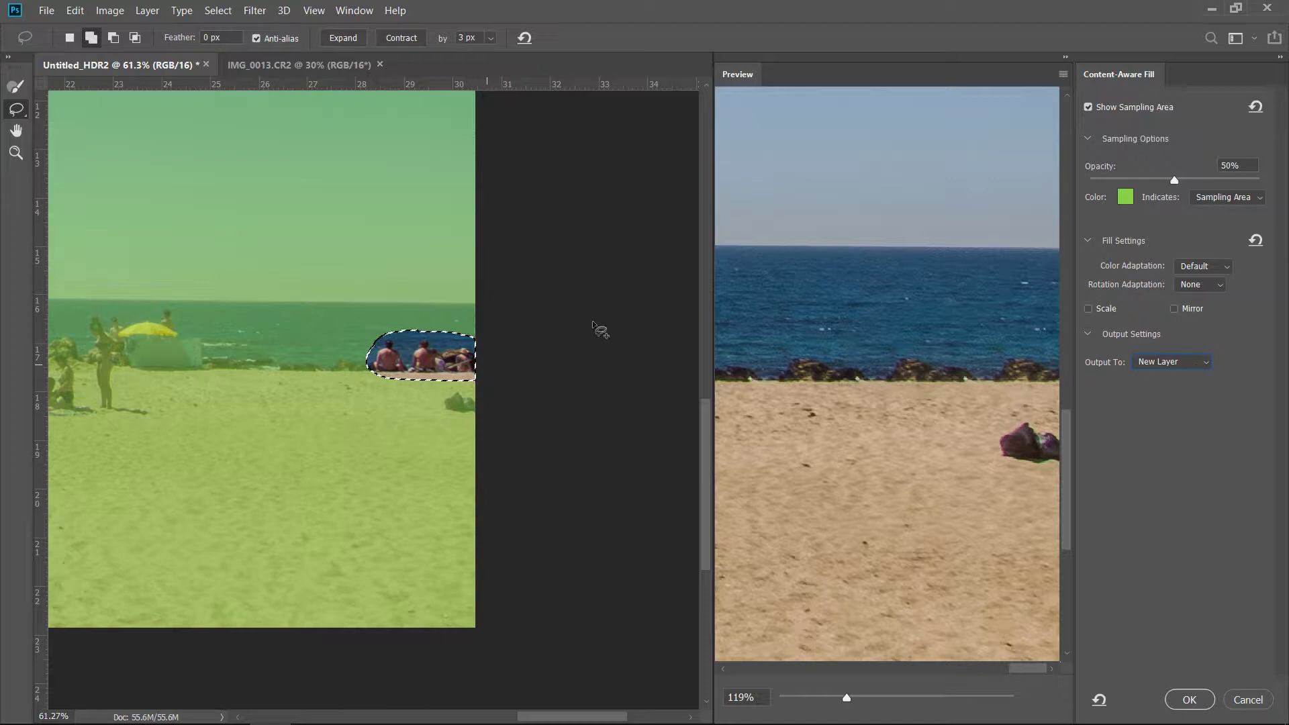
left_click(1191, 364)
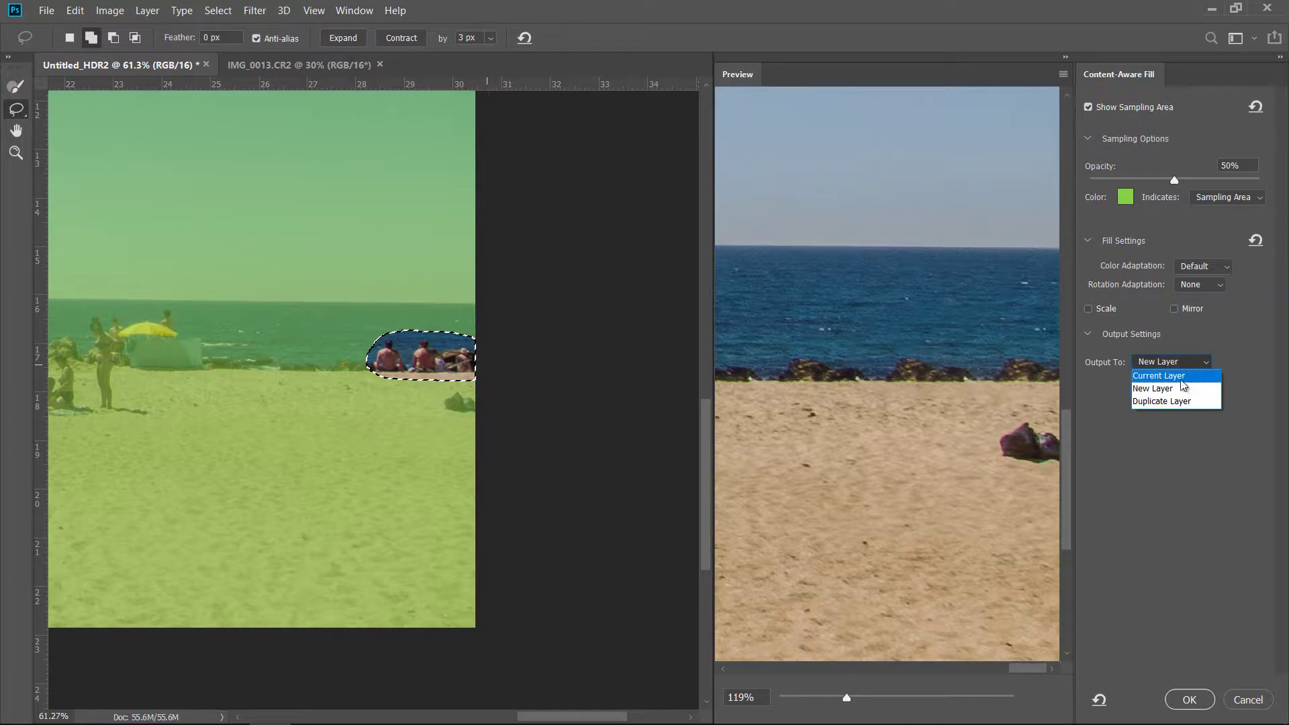
left_click(1181, 388)
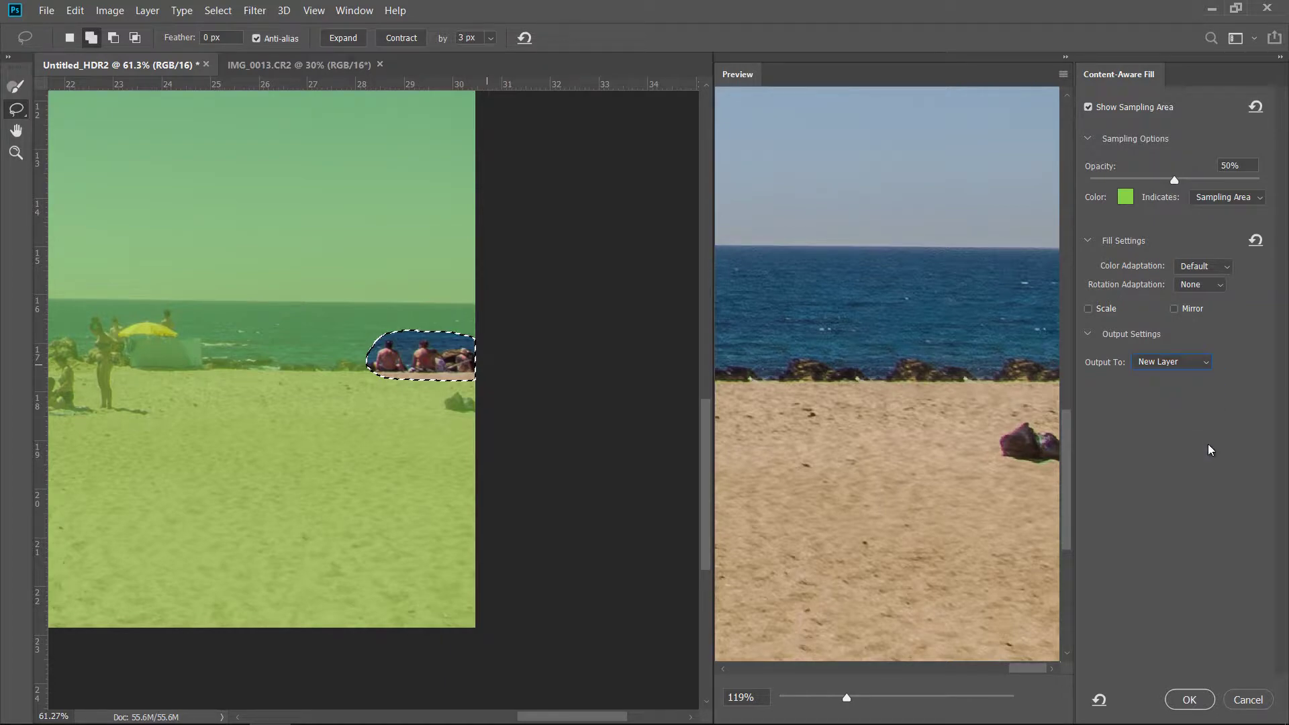
left_click(1189, 700)
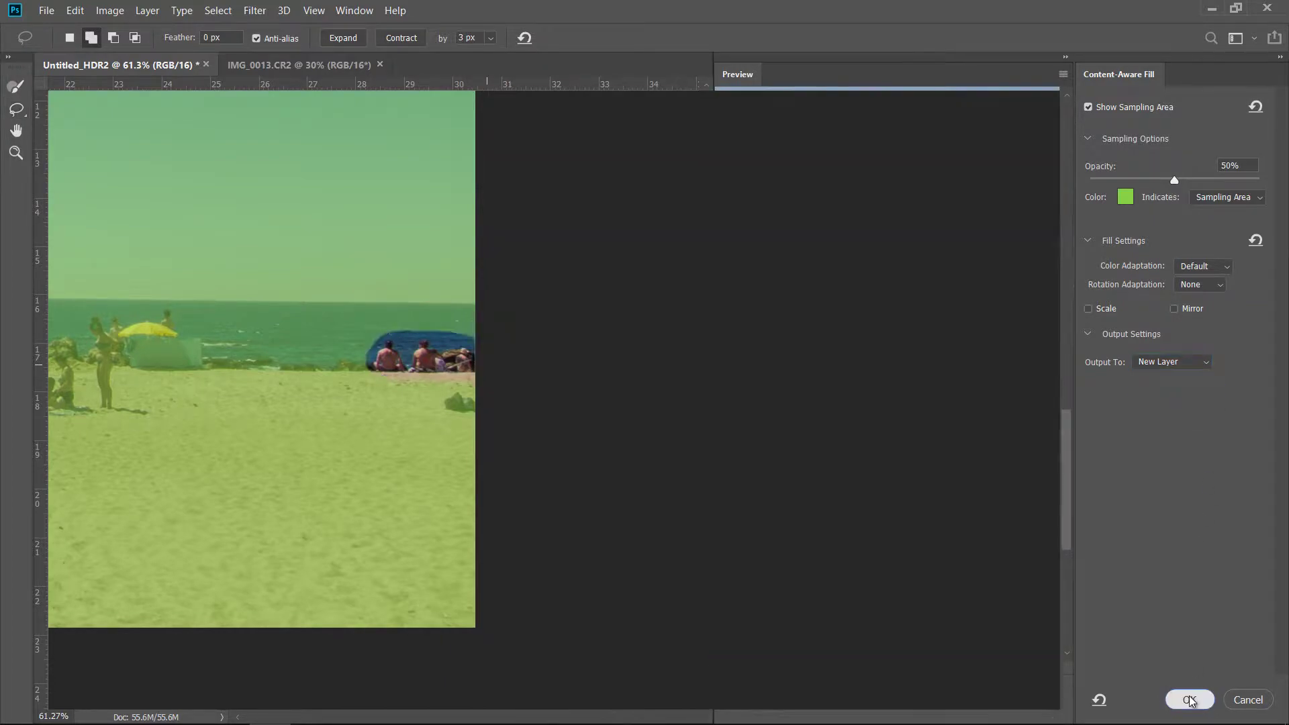
Clear the selection and hide the Background copy layer to compare the photo before and after the fill.
key("ctrl+0")
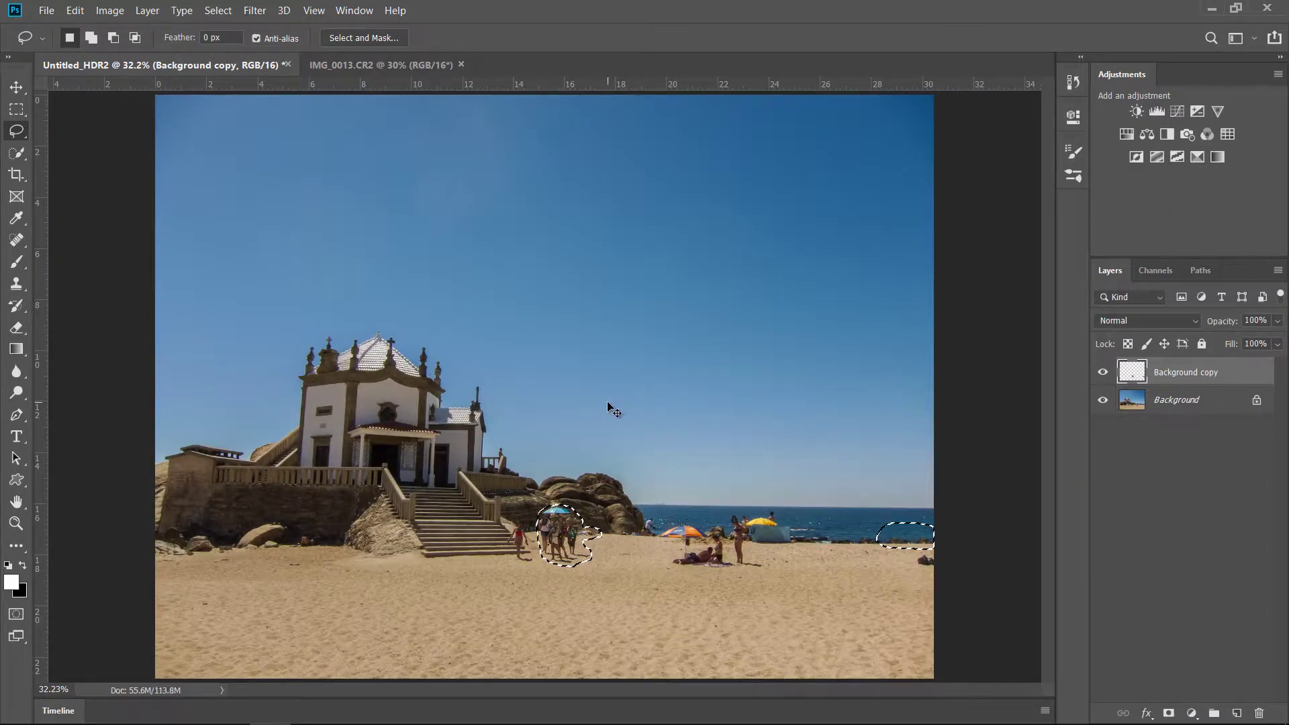
key("ctrl+d")
left_click(1103, 373)
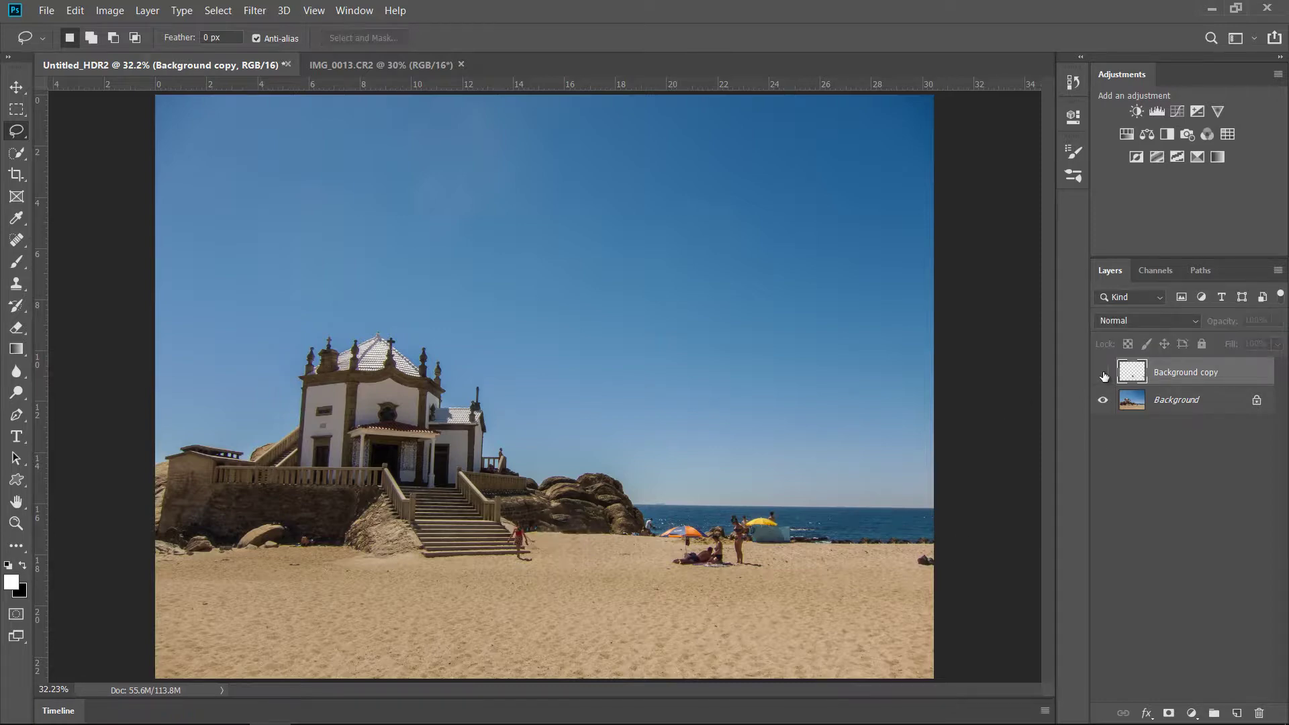
Toggle the Background copy layer's visibility and isolate it briefly to examine only the filled patches.
left_click(1103, 373)
left_click(1104, 373)
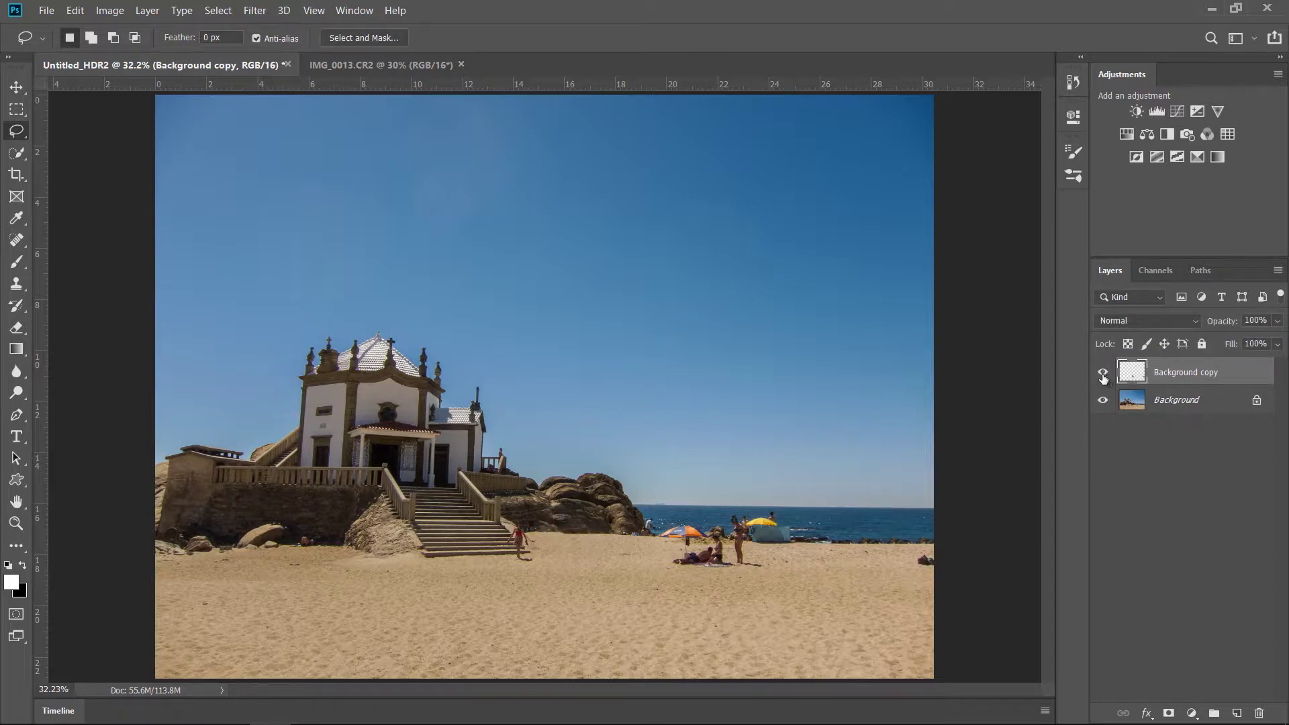
left_click(1103, 374, "alt")
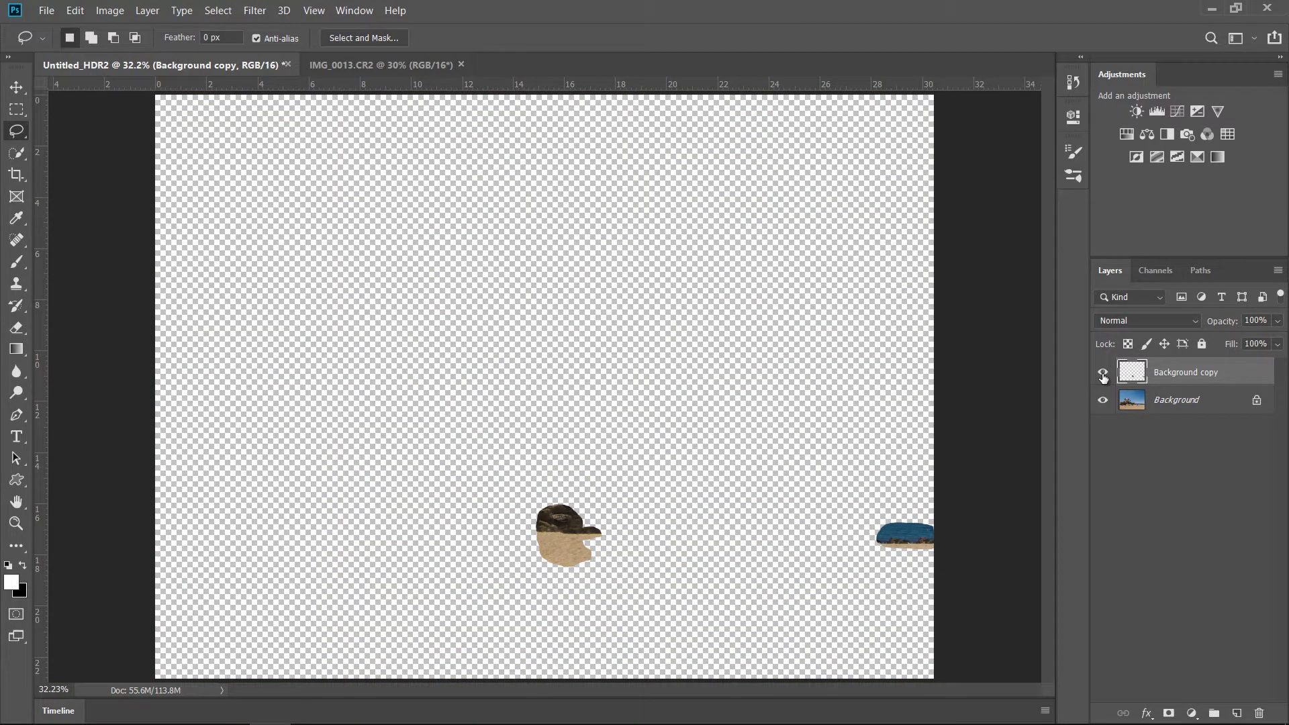
left_click(1103, 377, "alt")
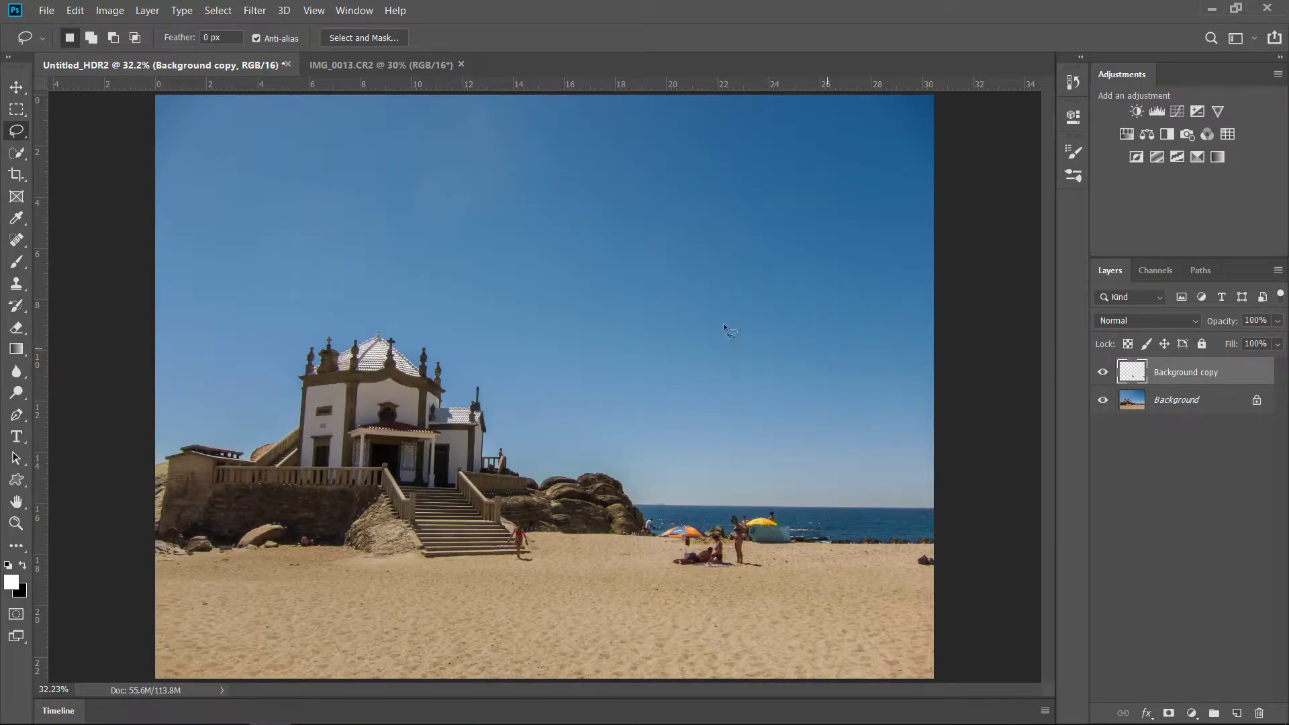
Switch to the IMG_0013.CR2 photo and draw a loose lasso selection around the man in the striped shirt on the stairs.
left_click(386, 66)
key("Delete")
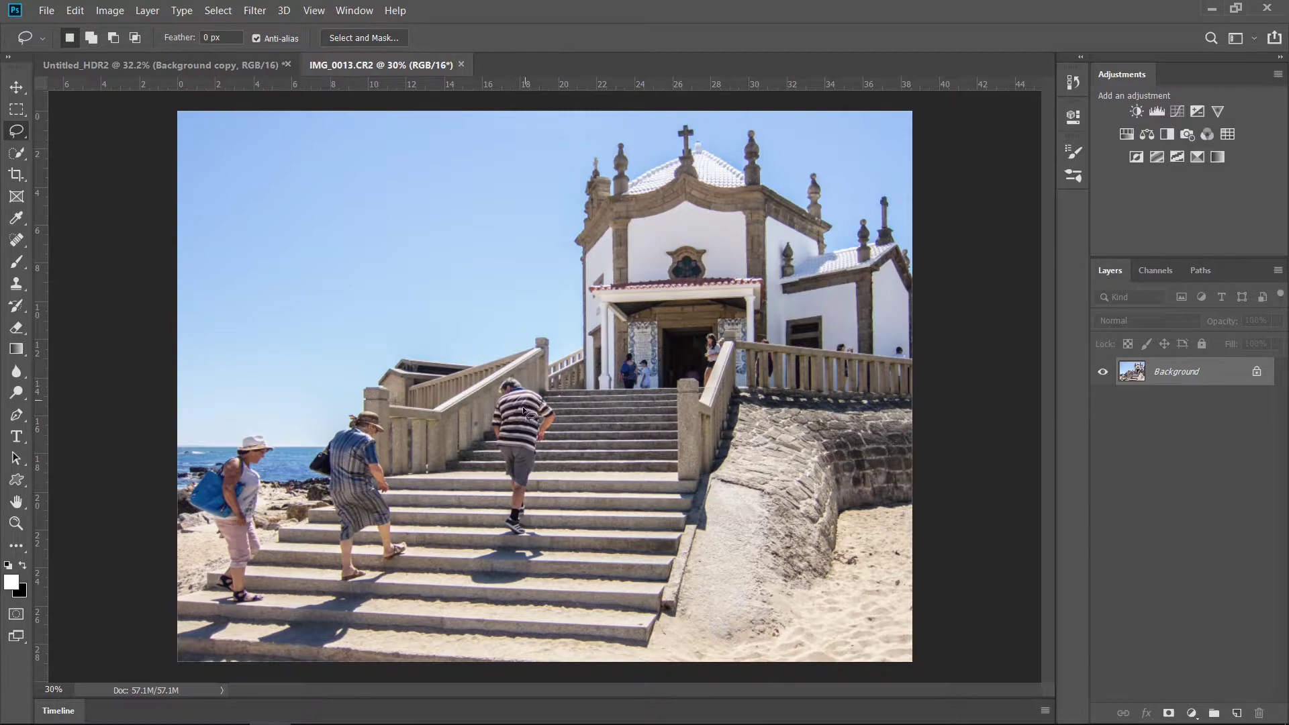
scroll(524, 410, "up", 5)
left_click_drag(604, 446, 695, 325)
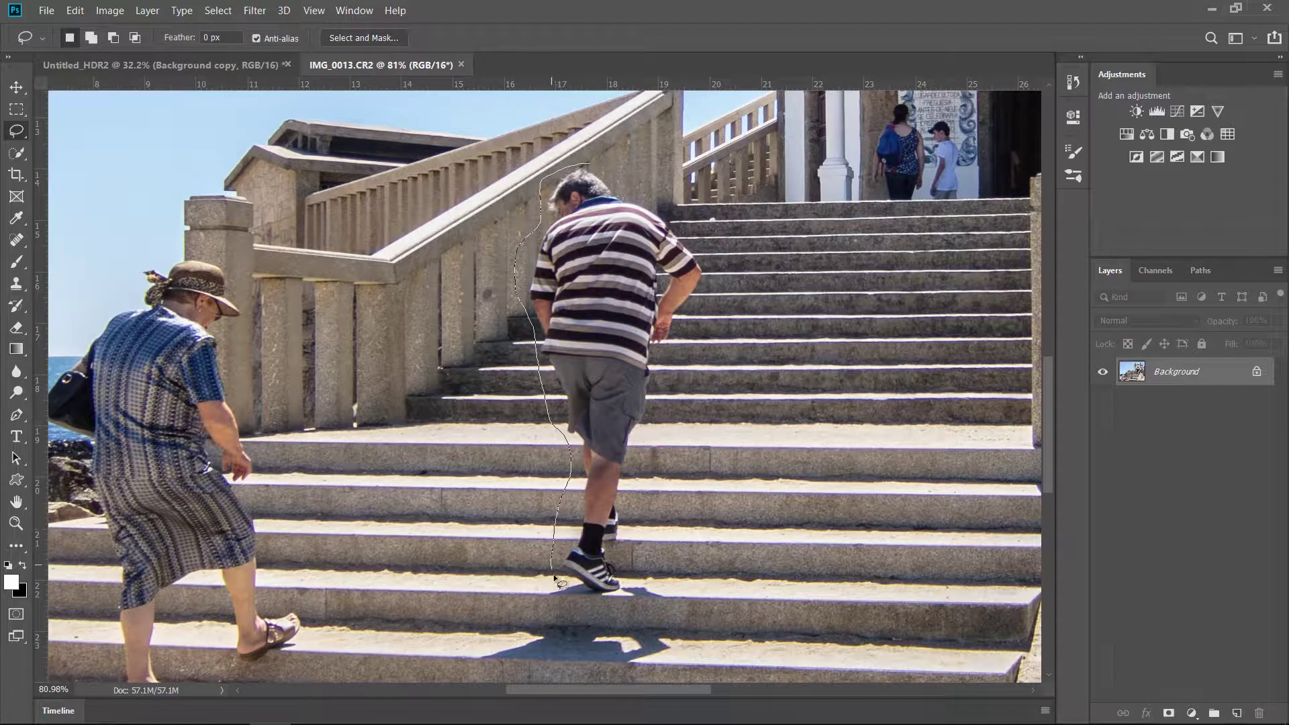
mouse_move(599, 600)
left_mouse_down()
mouse_move(630, 581)
mouse_move(654, 405)
mouse_move(693, 338)
left_mouse_up()
mouse_move(711, 271)
left_mouse_down()
mouse_move(695, 229)
mouse_move(651, 209)
left_mouse_up()
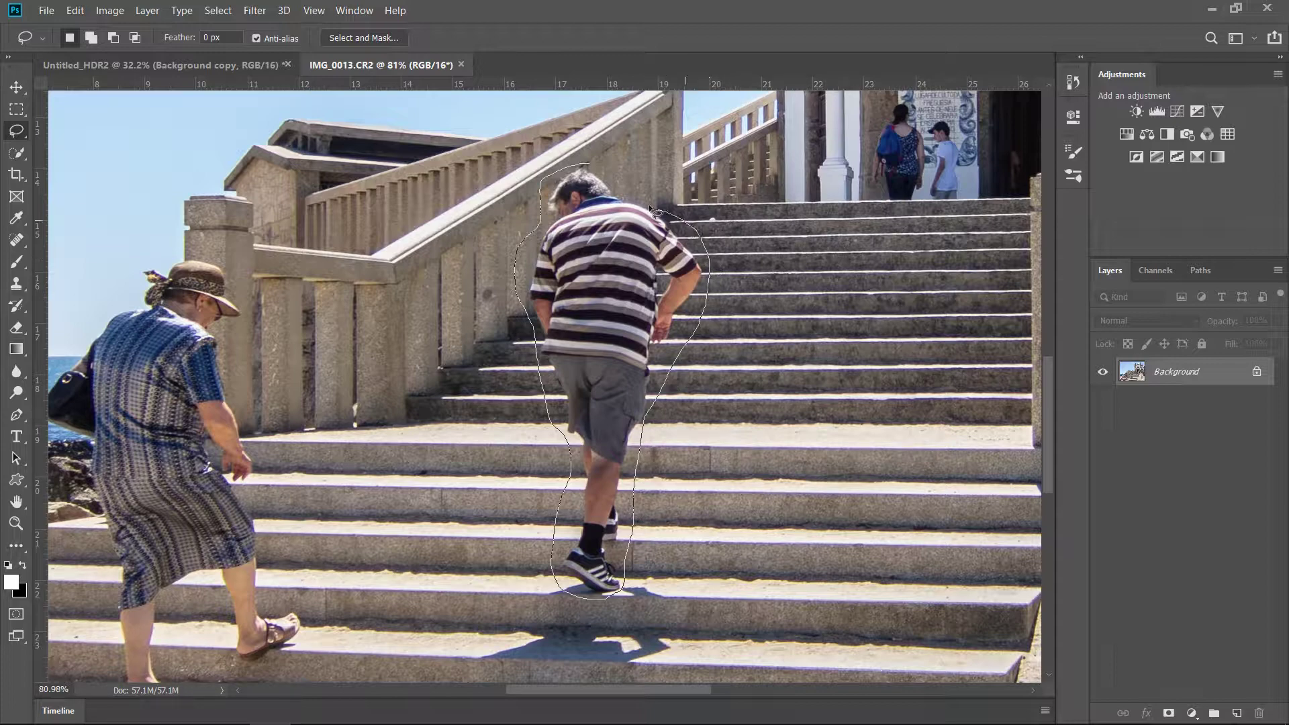
left_click_drag(608, 168, 607, 169)
Add the man's shadow on the steps below his feet to the lasso selection.
scroll(578, 380, "down", 4)
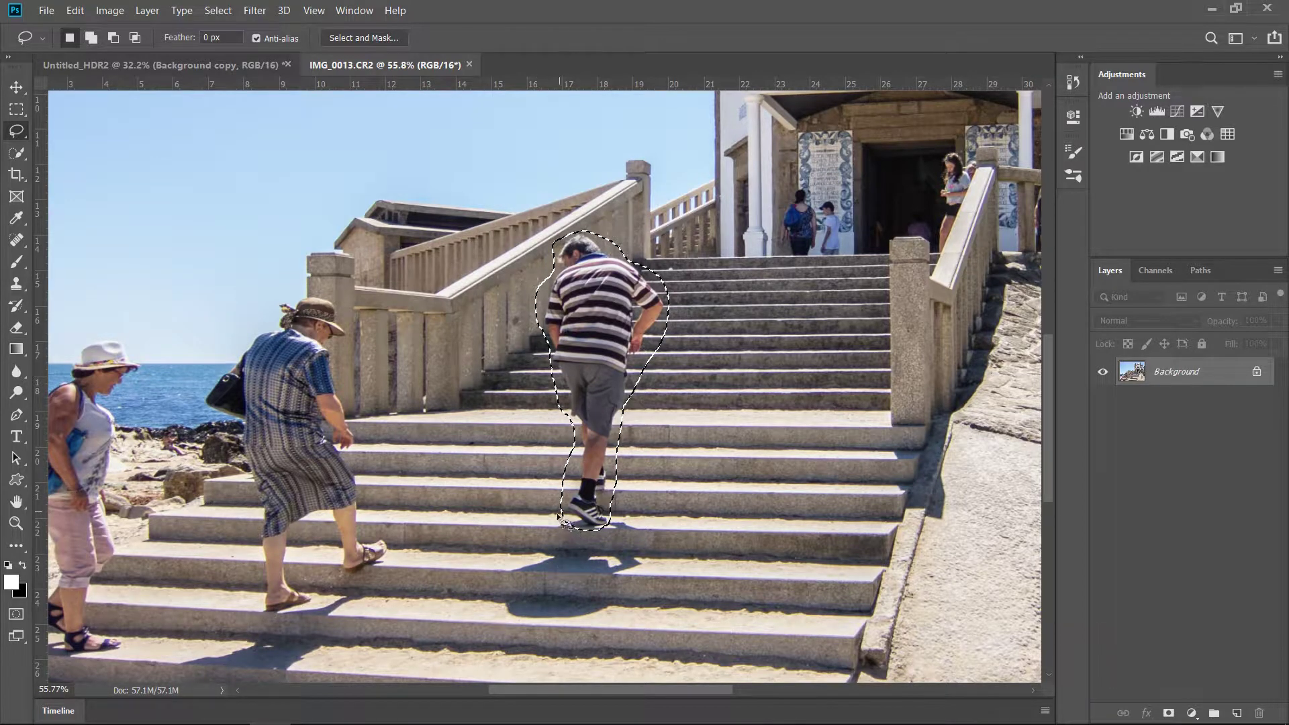
left_click_drag(558, 516, 512, 562)
left_click_drag(644, 535, 612, 497)
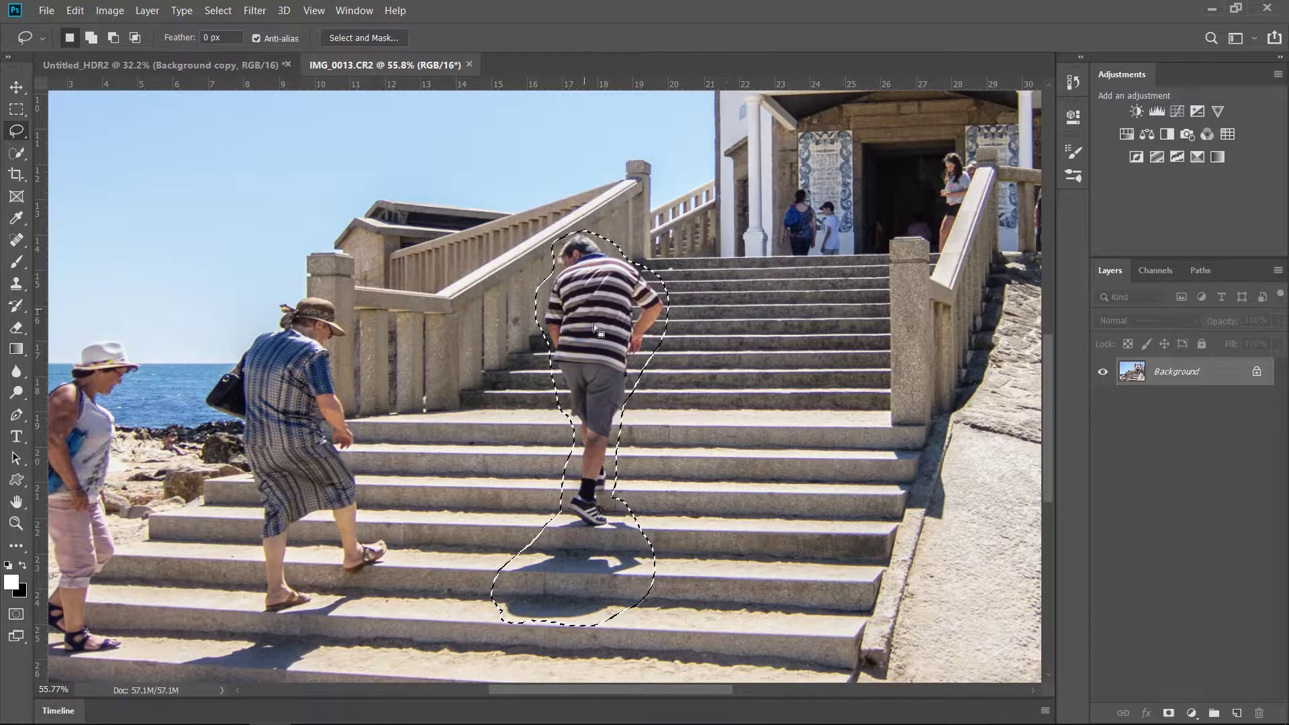
Start Content-Aware Fill on the selected man and shadow and inspect the stairs in the fill preview.
left_click(75, 11)
left_click(168, 288)
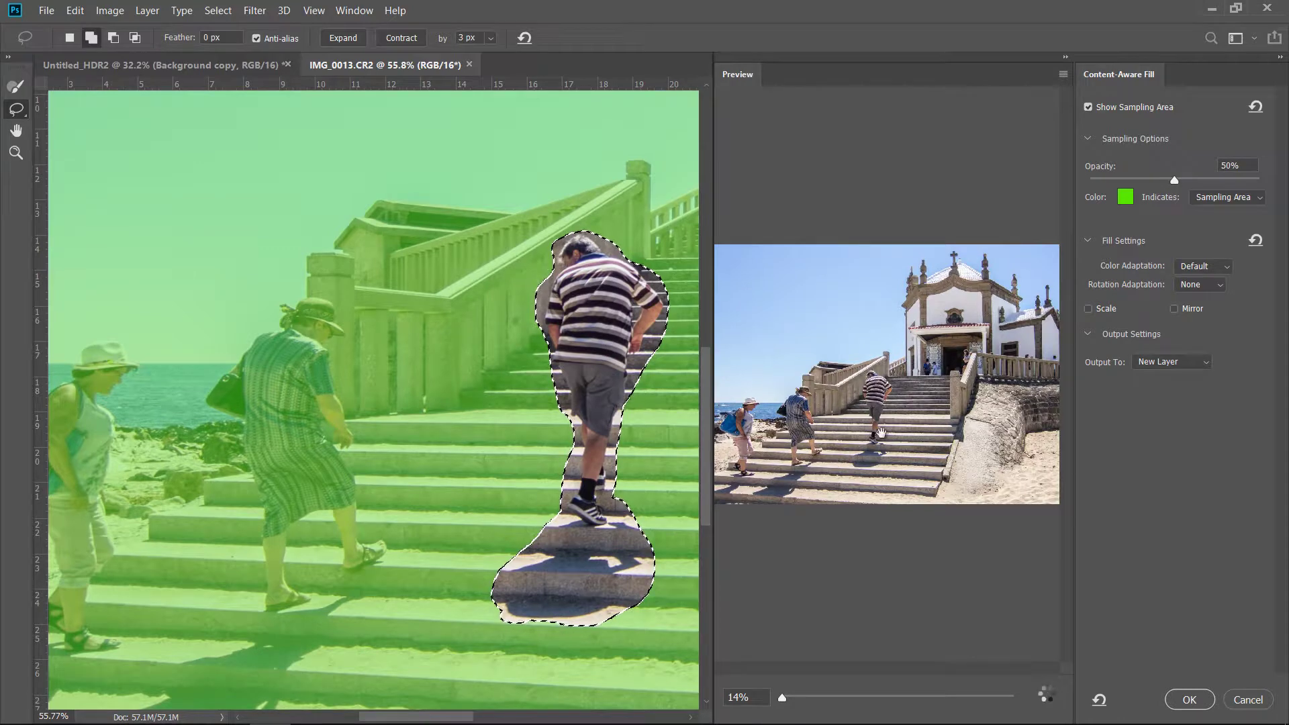
scroll(952, 469, "up", 5)
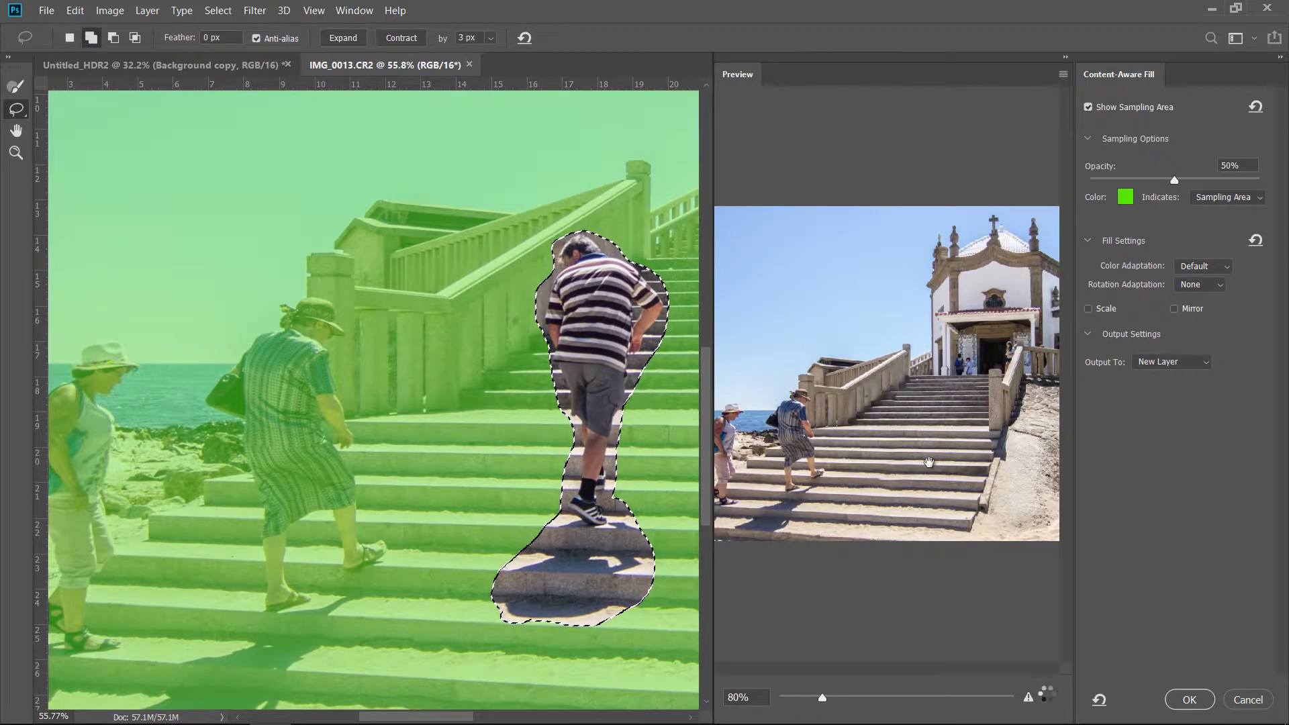
scroll(906, 486, "down", 5)
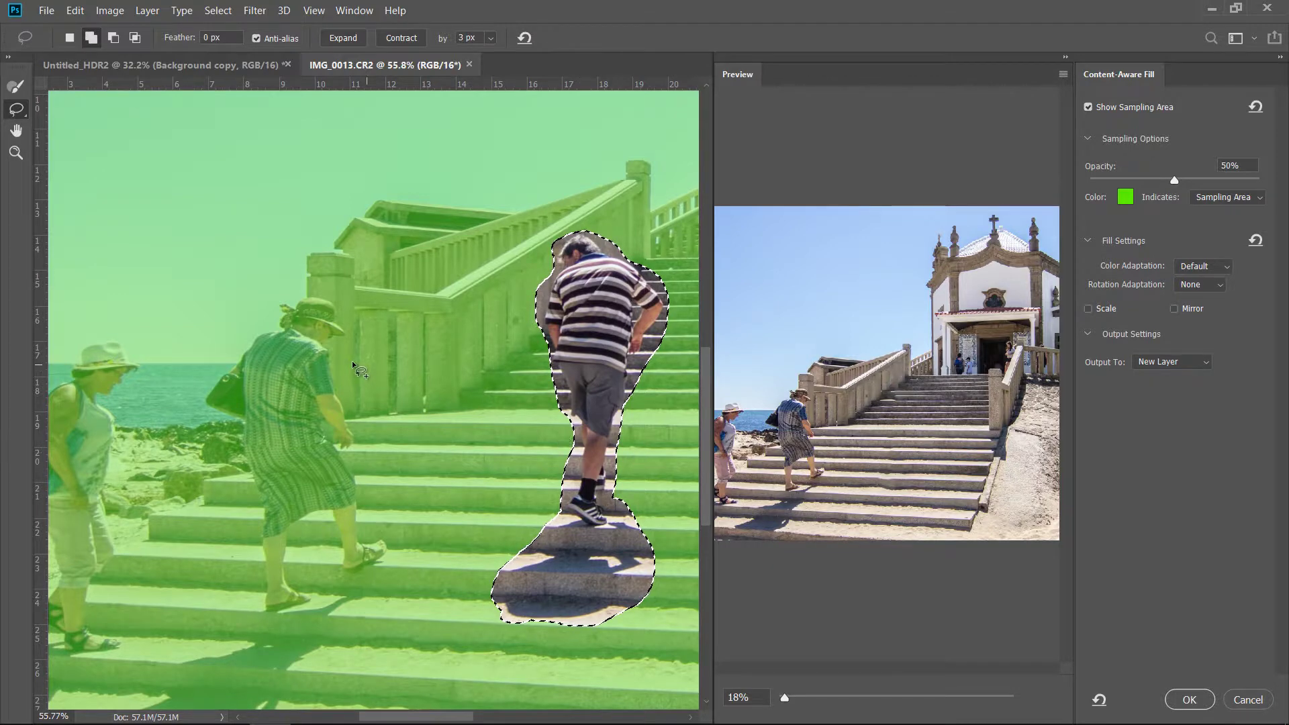
Exclude the two women walking up the stairs and their immediate surroundings from the sampling area with the Sampling Brush.
left_click_drag(326, 396, 413, 342)
left_click(16, 86)
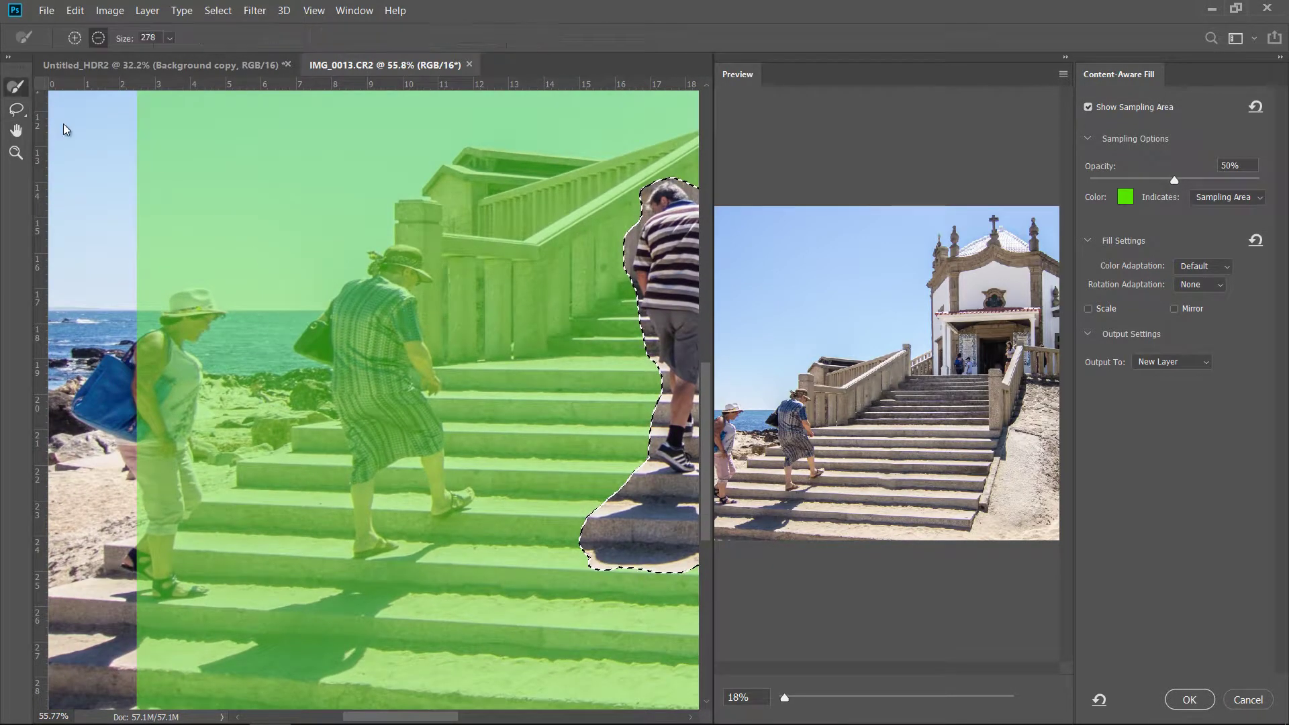
left_click_drag(342, 289, 353, 359)
mouse_move(396, 282)
left_mouse_down()
mouse_move(362, 315)
mouse_move(406, 400)
mouse_move(425, 477)
mouse_move(410, 523)
mouse_move(373, 518)
mouse_move(350, 387)
mouse_move(368, 448)
left_mouse_up()
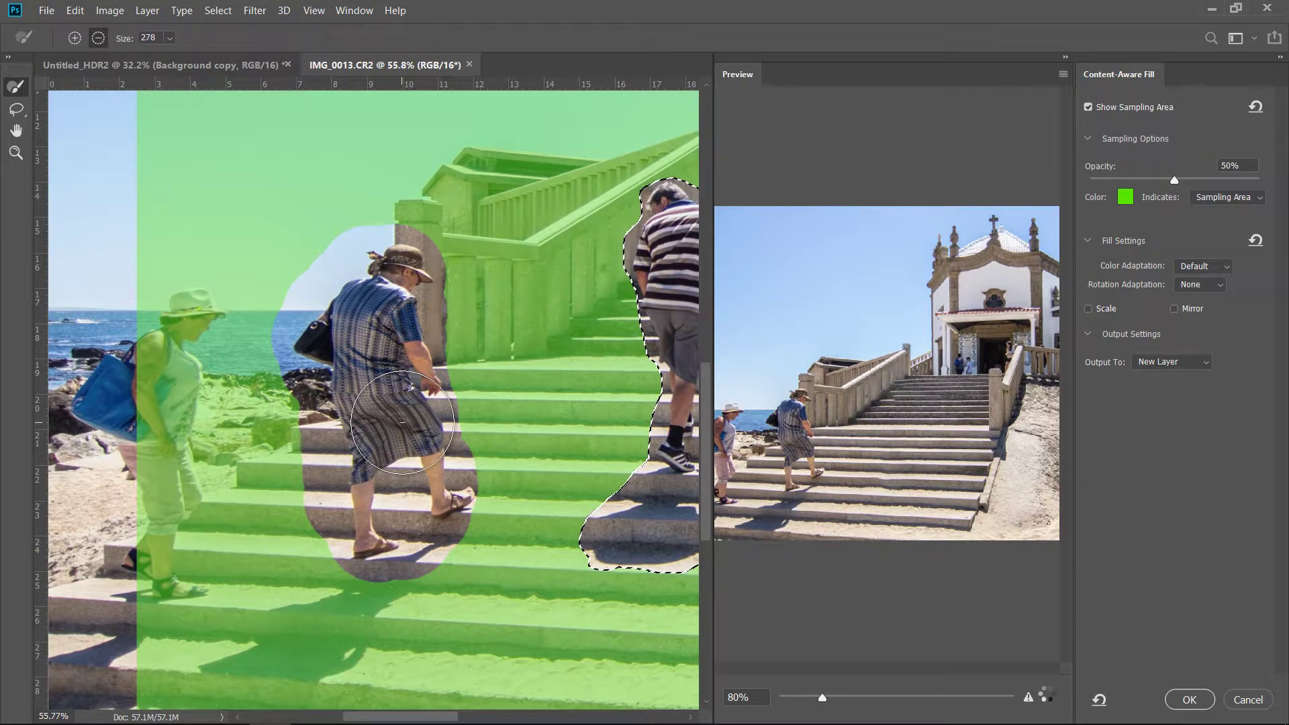
mouse_move(425, 473)
left_mouse_down()
mouse_move(397, 289)
mouse_move(199, 307)
mouse_move(149, 532)
mouse_move(168, 591)
mouse_move(261, 437)
mouse_move(249, 517)
left_mouse_up()
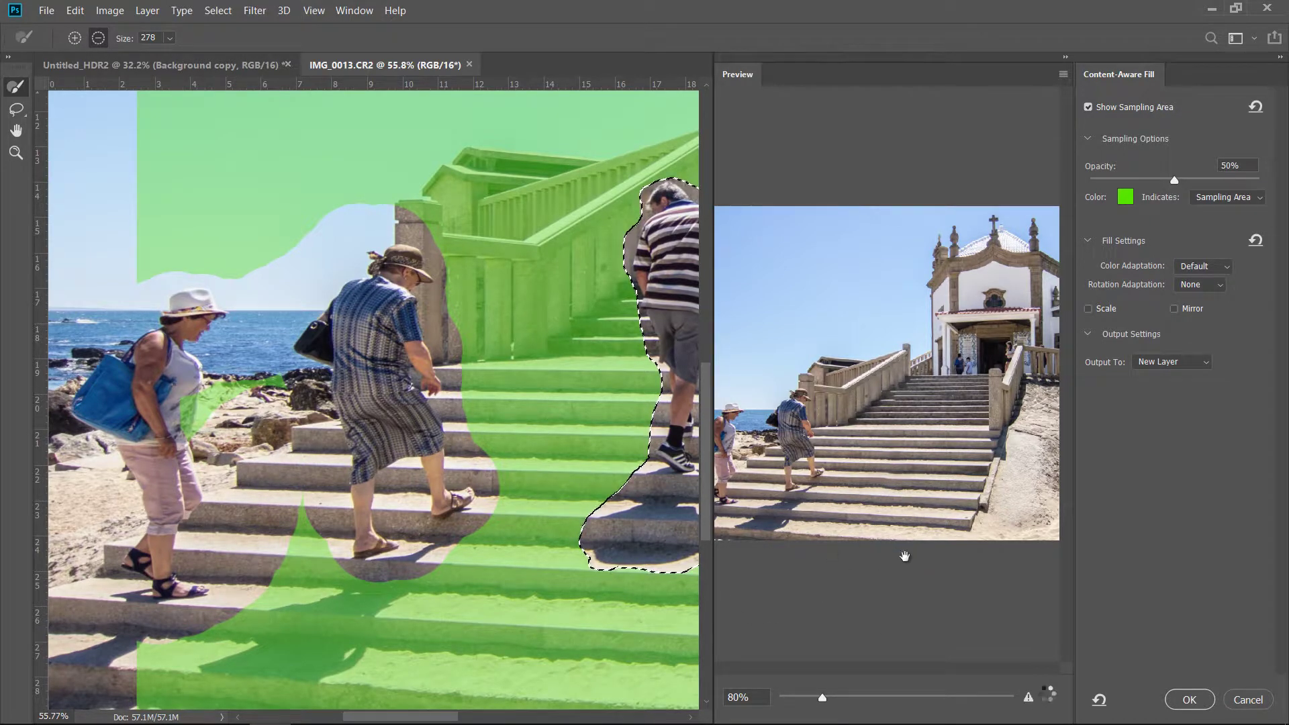
Set the fill output to Duplicate Layer, apply the Content-Aware Fill and clear the selection.
left_click(1193, 364)
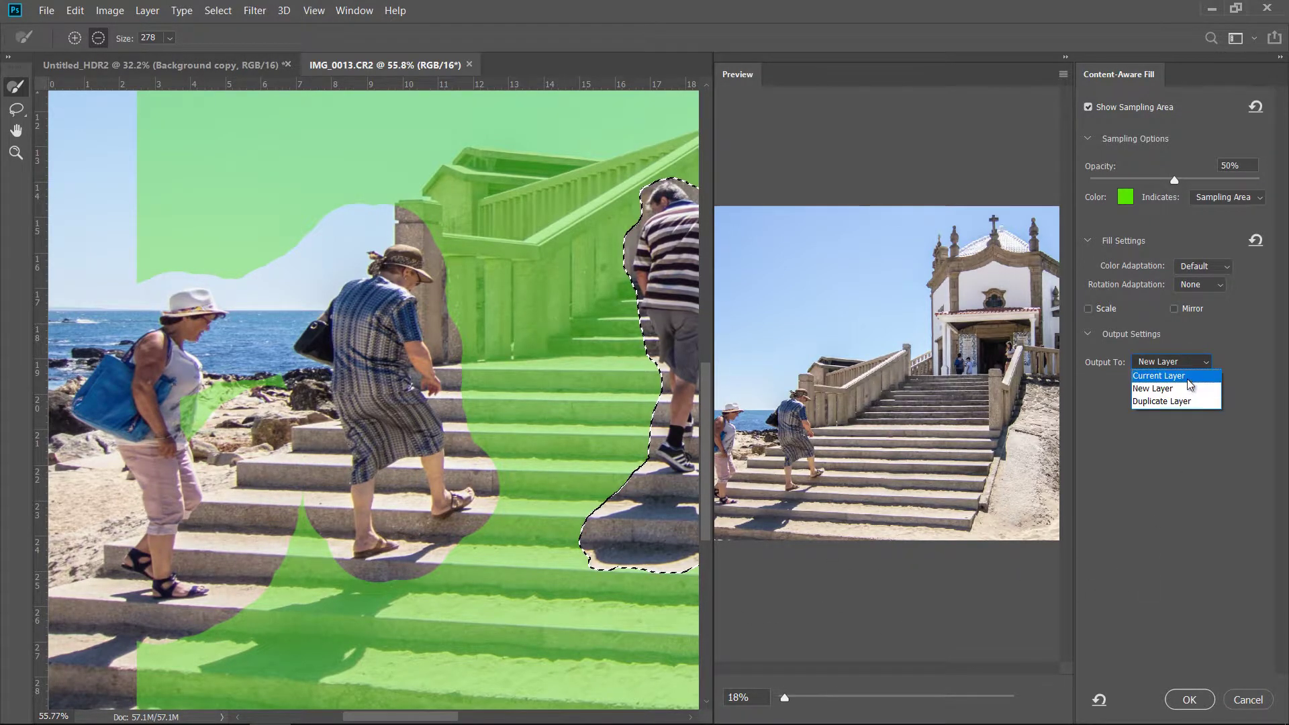
left_click(1187, 401)
left_click(1188, 699)
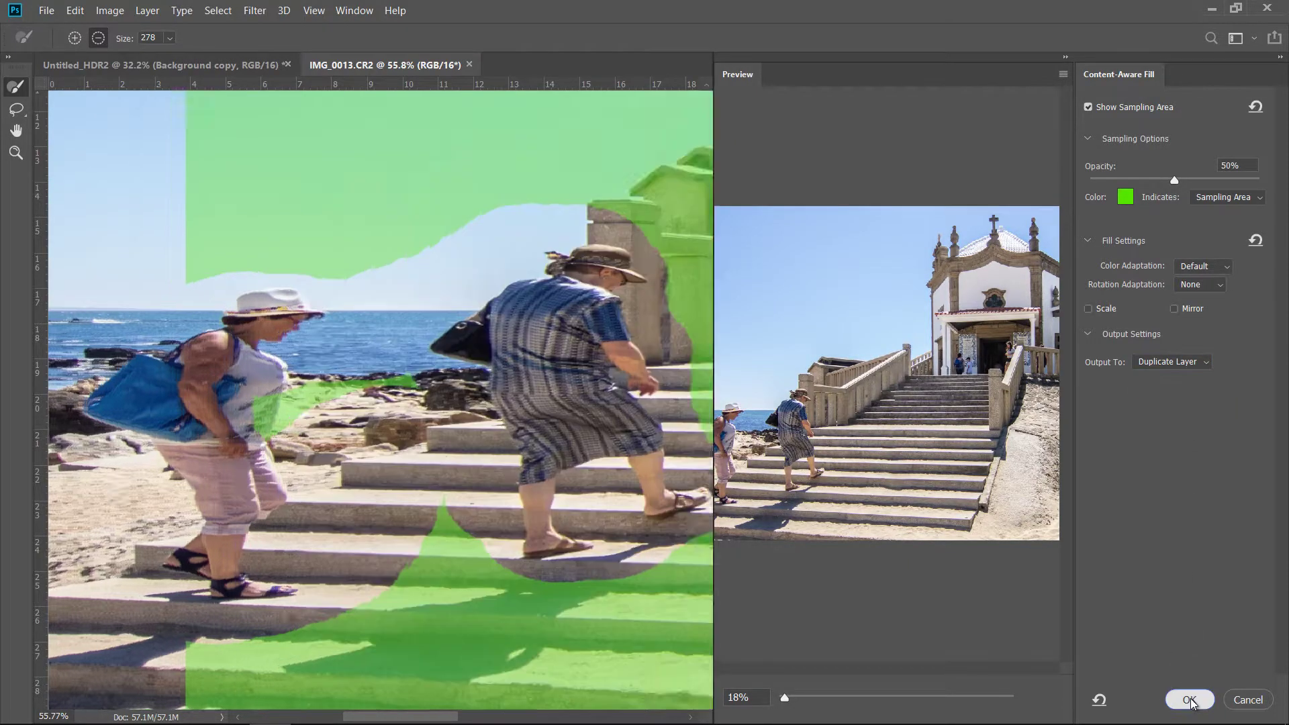
scroll(783, 427, "down", 3)
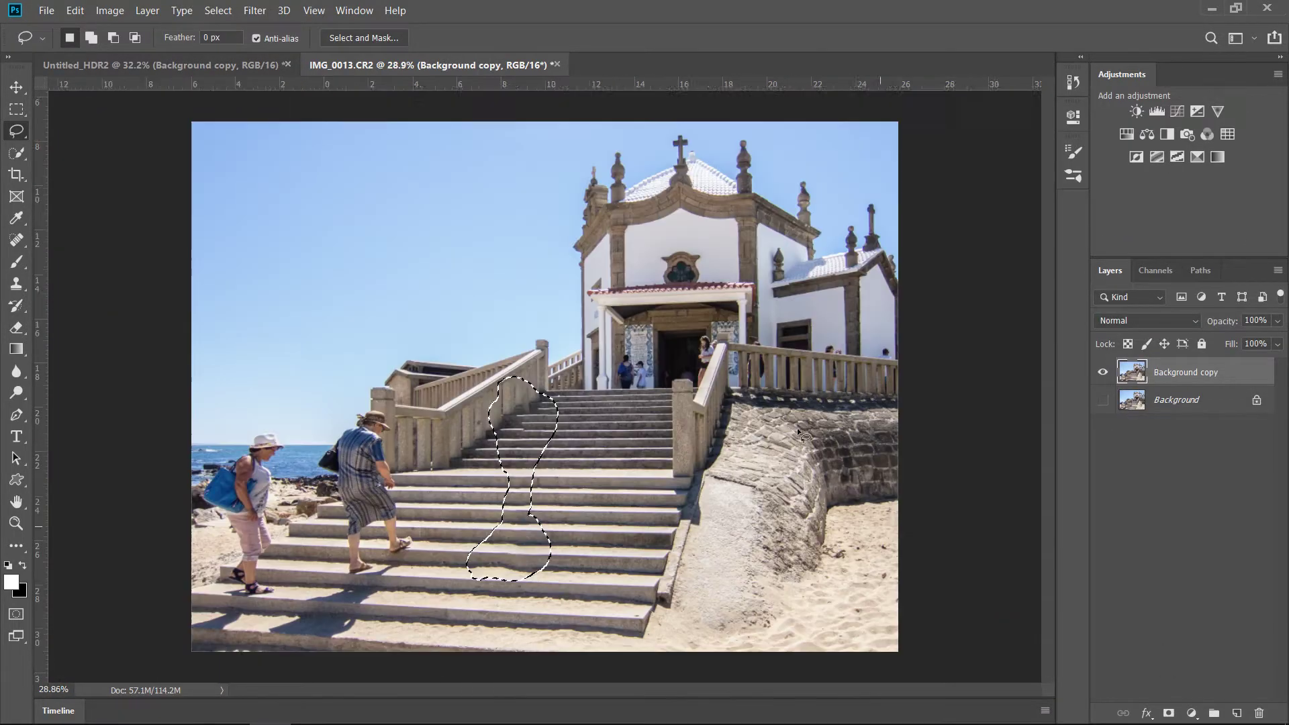
key("ctrl+d")
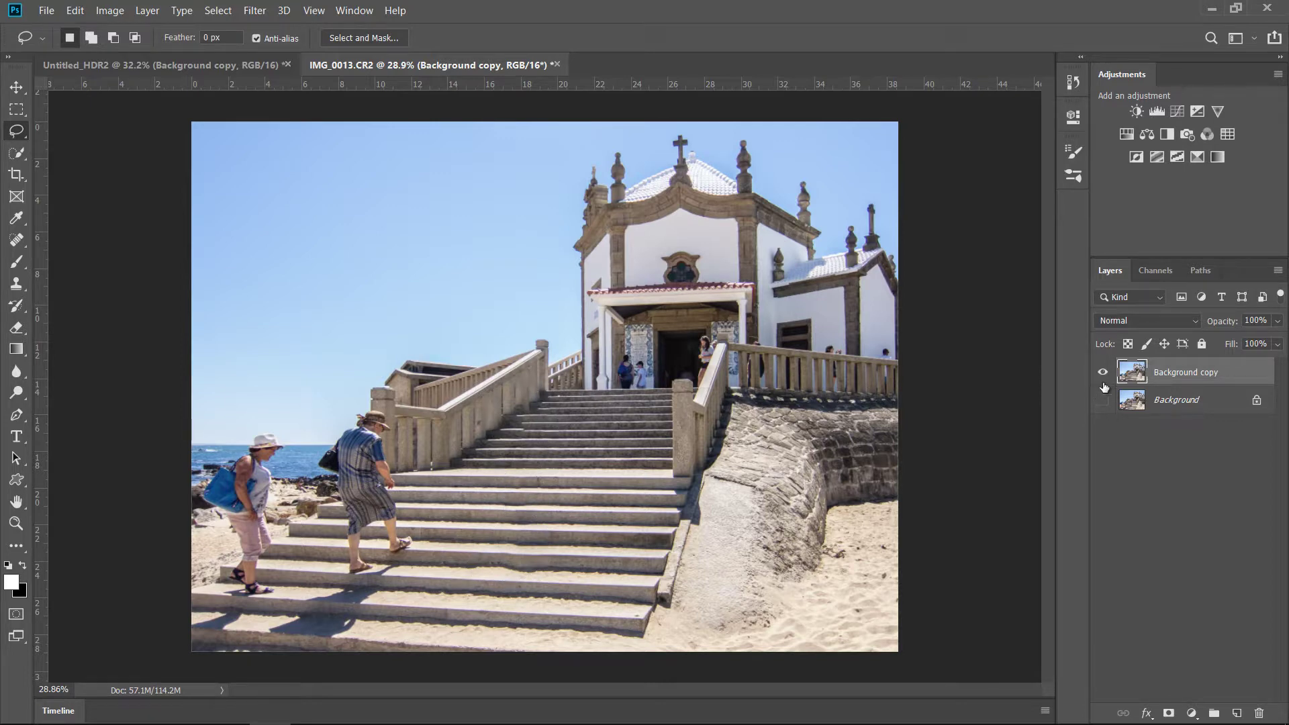
Show the Background layer and toggle the Background copy layer repeatedly to compare the stairs before and after the fill.
left_click(1102, 372)
left_click(1103, 401)
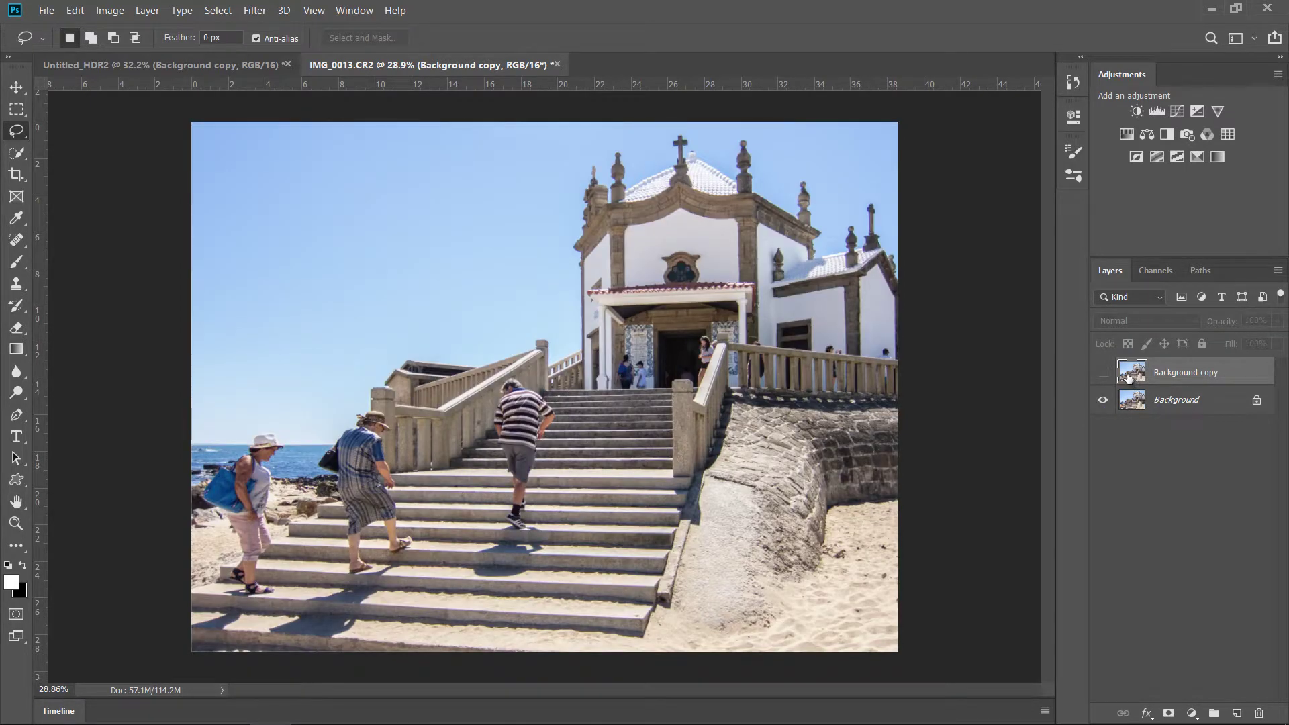
left_click(1104, 373)
left_click(1104, 373)
left_click(1103, 373)
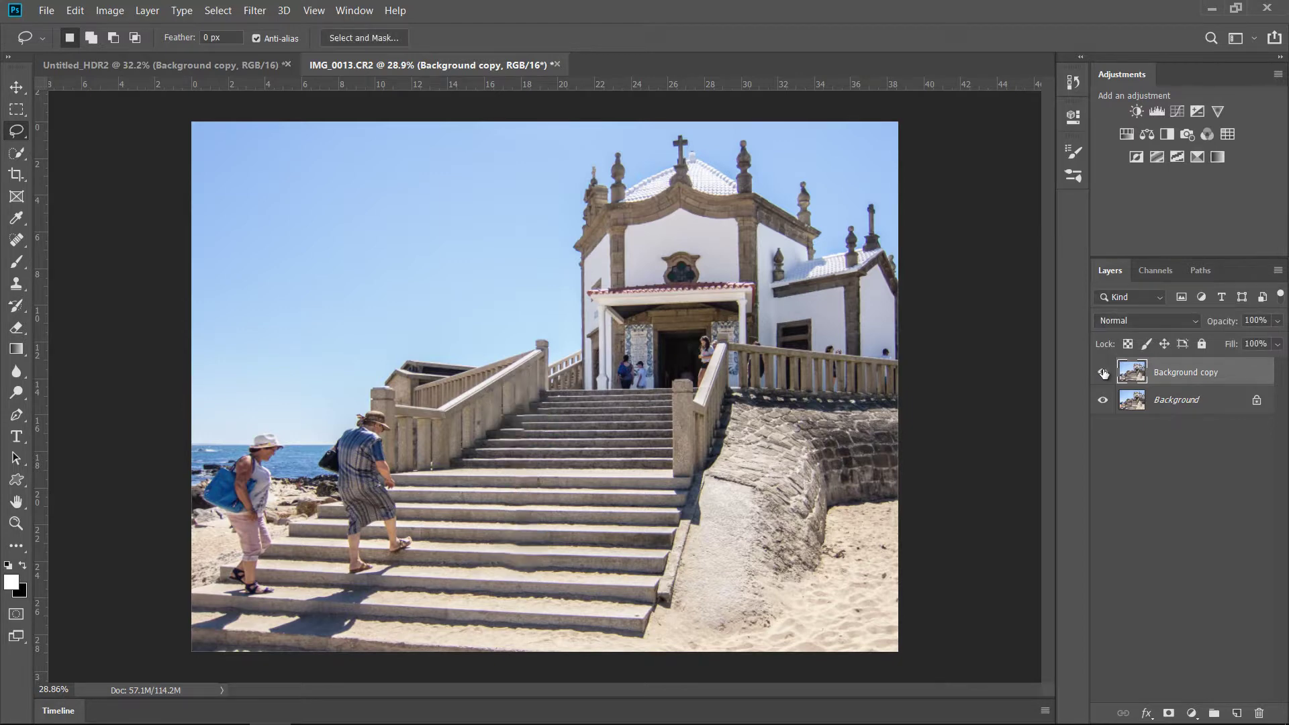
left_click(1104, 373)
left_click(1104, 373)
left_click(1104, 373)
left_click(1104, 373)
Add a new layer and retouch the uneven step edges in the filled area with the Clone Stamp, sampling nearby clean steps.
left_click(1236, 711)
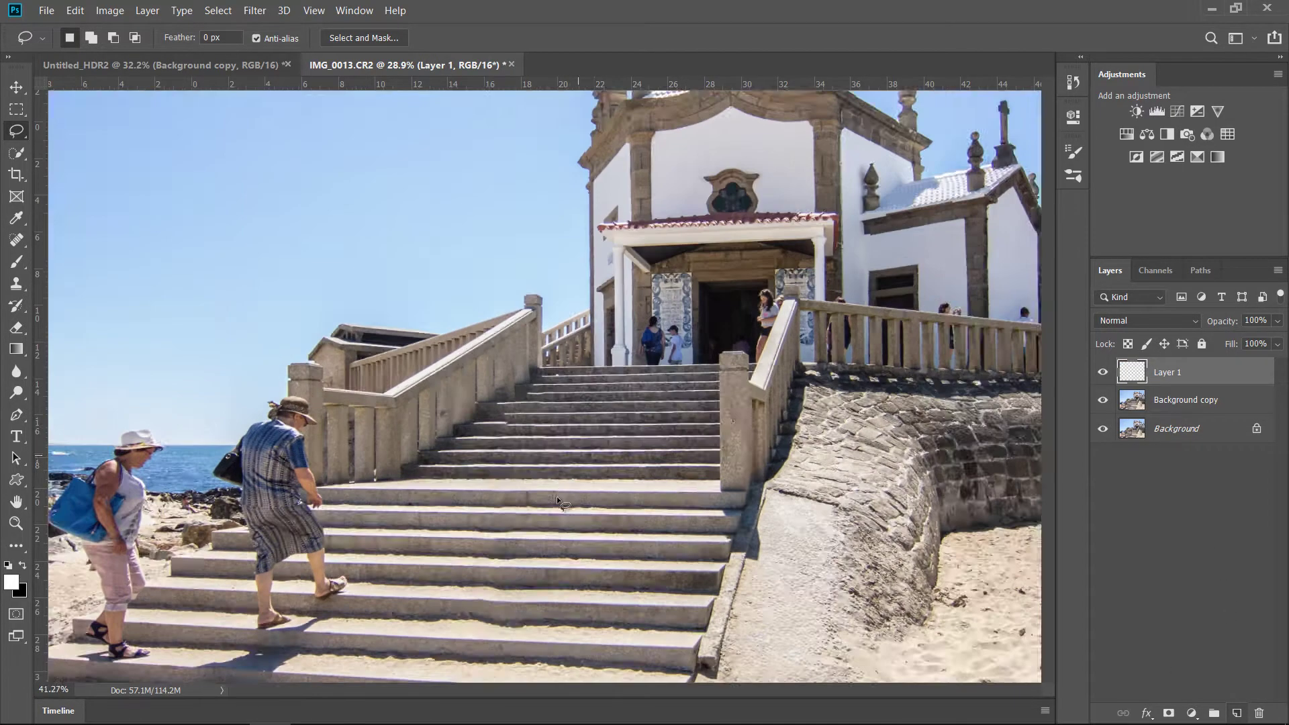
scroll(557, 497, "up", 5)
left_click_drag(559, 375, 563, 353)
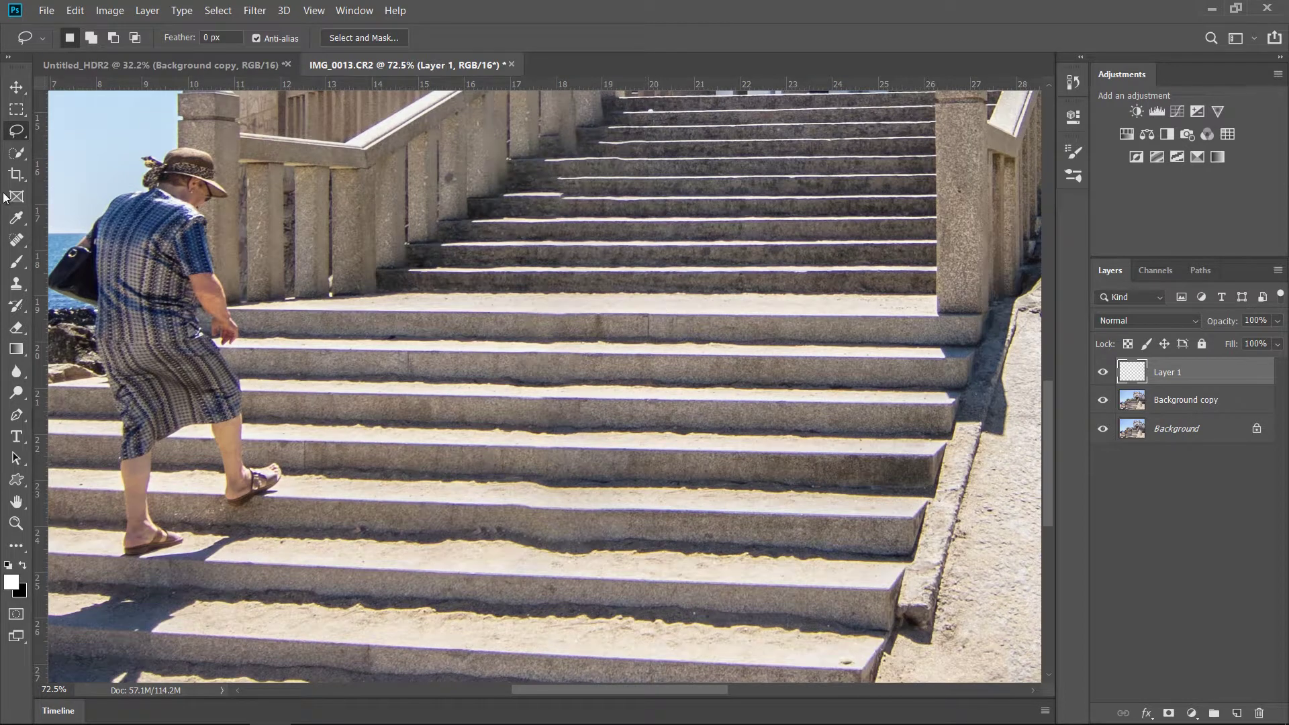
left_click(16, 283)
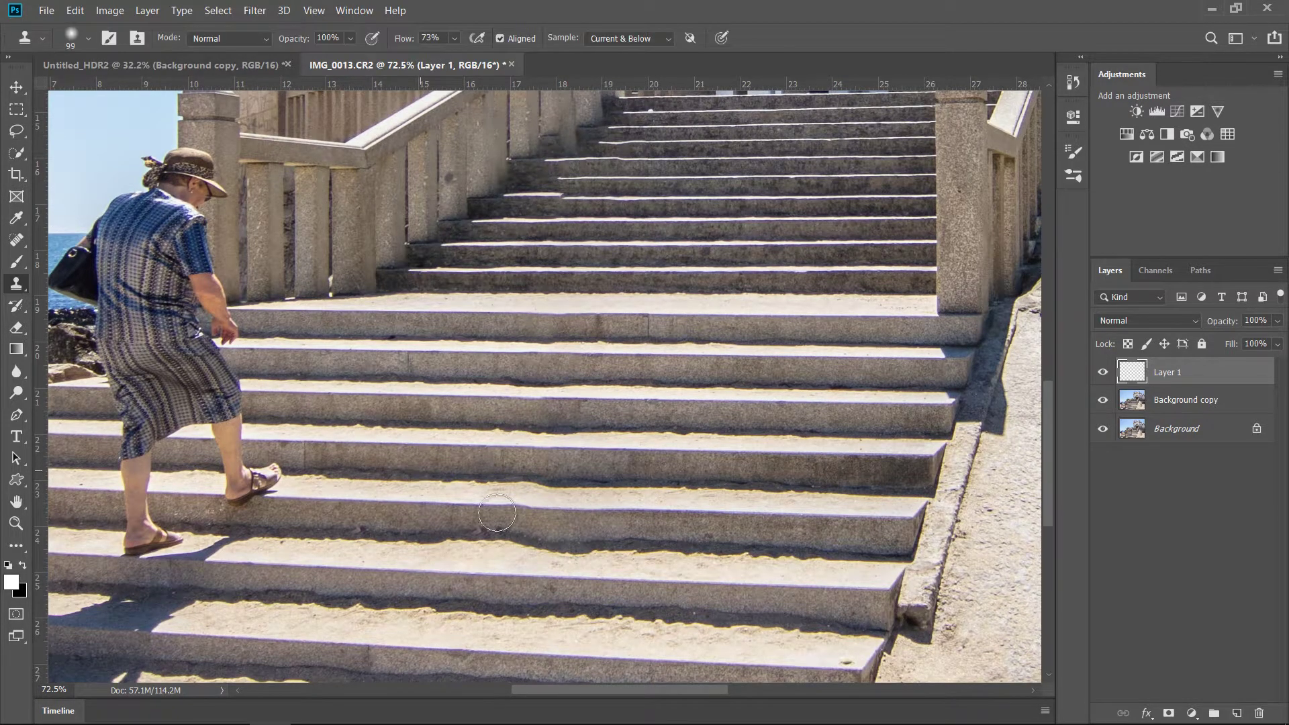
left_click_drag(545, 521, 562, 527)
left_click(528, 507, "alt")
left_click_drag(461, 495, 449, 499)
scroll(615, 514, "down", 6)
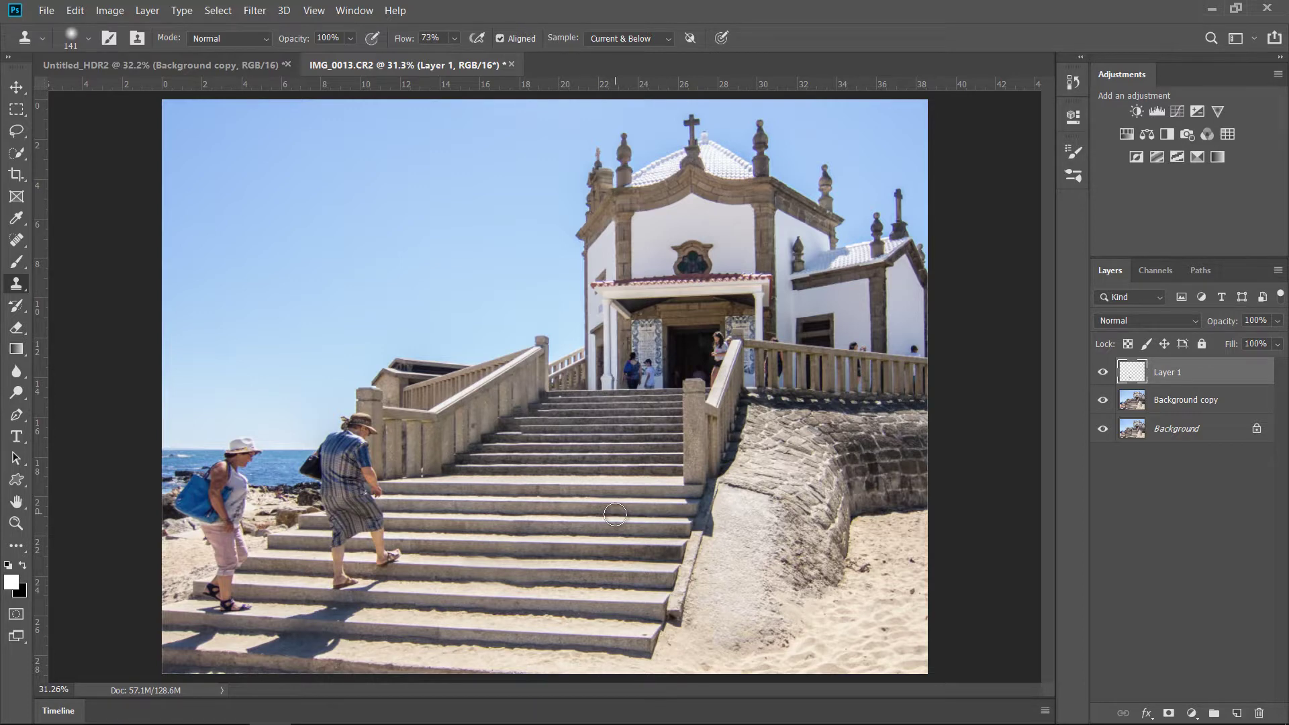
scroll(608, 511, "down", 2)
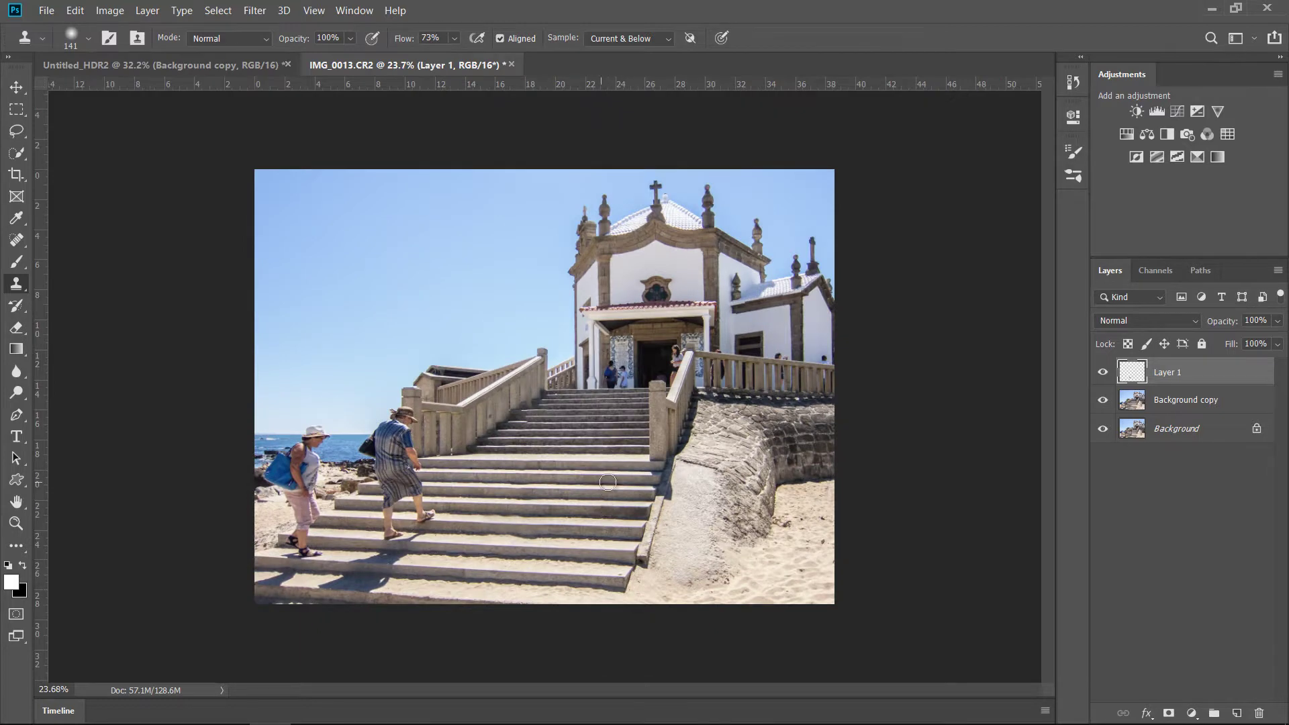
Crop away the photo's right side and bottom edge, apply the crop and switch to the Brush tool.
left_click(19, 177)
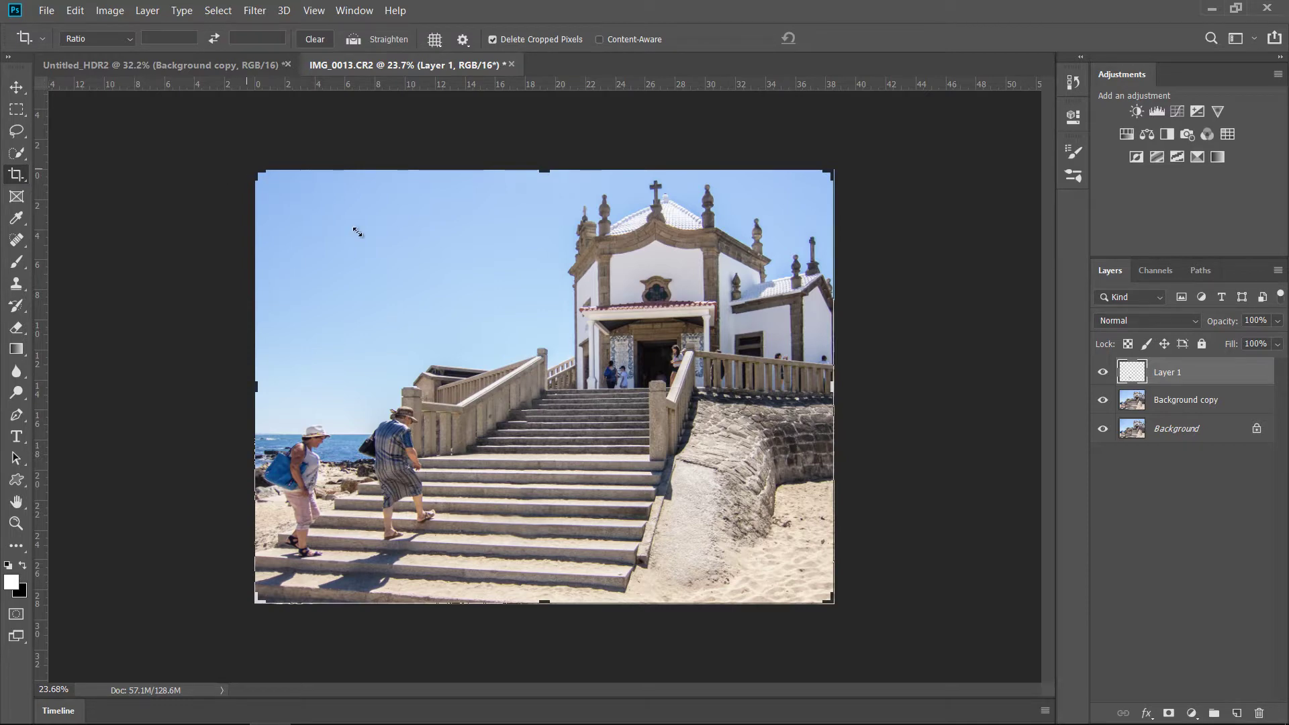
left_click_drag(832, 605, 797, 591)
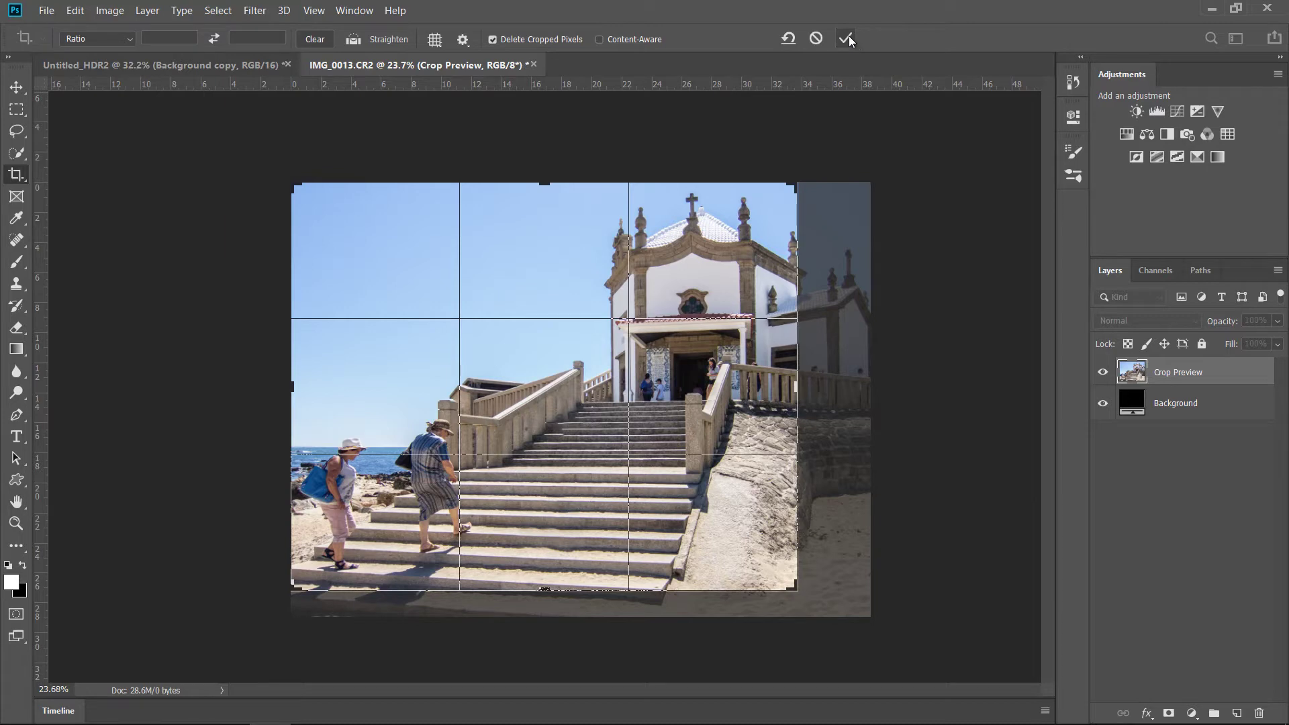
left_click(18, 263)
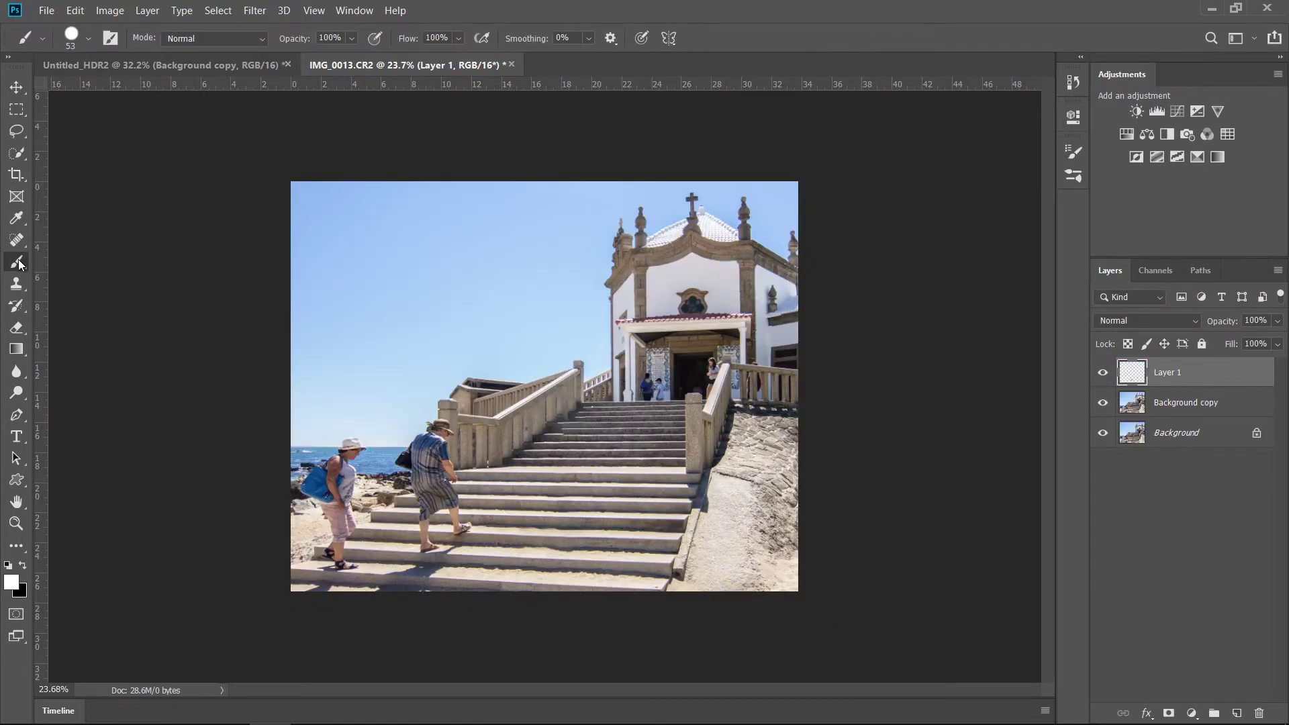